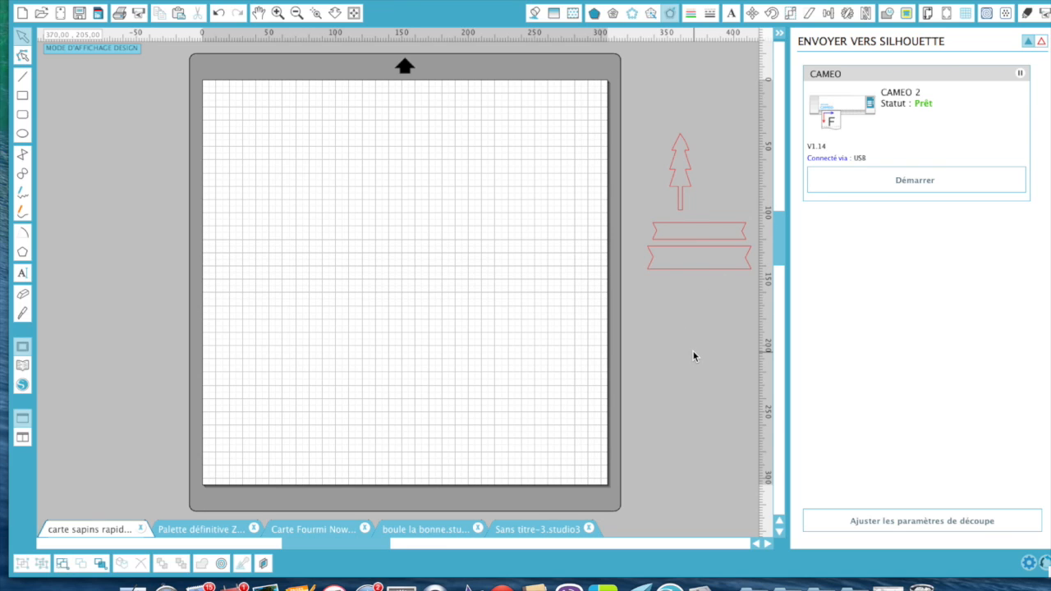
Step: Draw a rectangle 85 mm wide and 125 mm high on the page and rotate it 90° clockwise
click(680, 192)
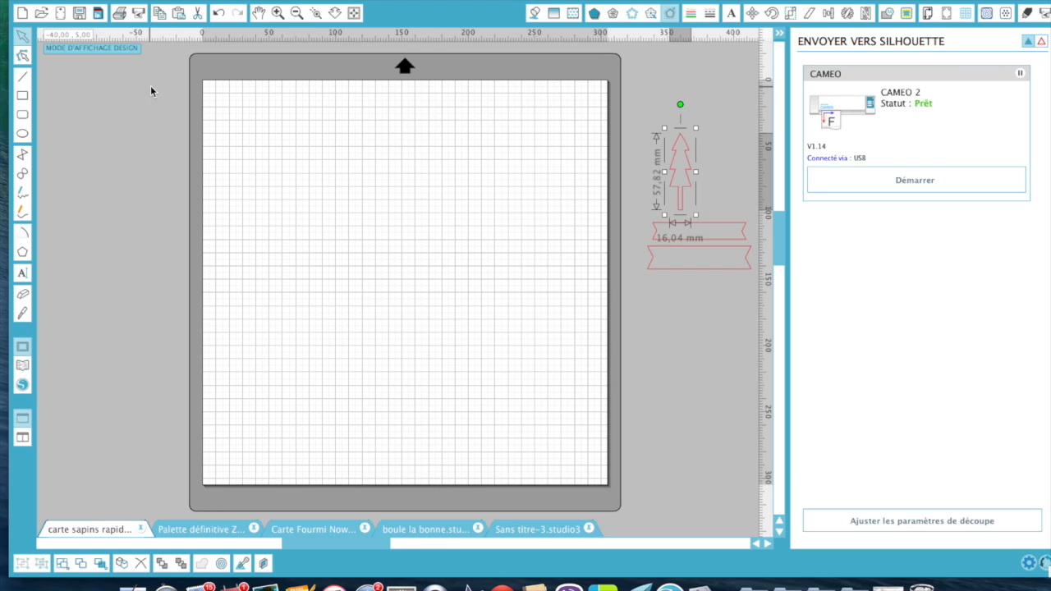
click(25, 100)
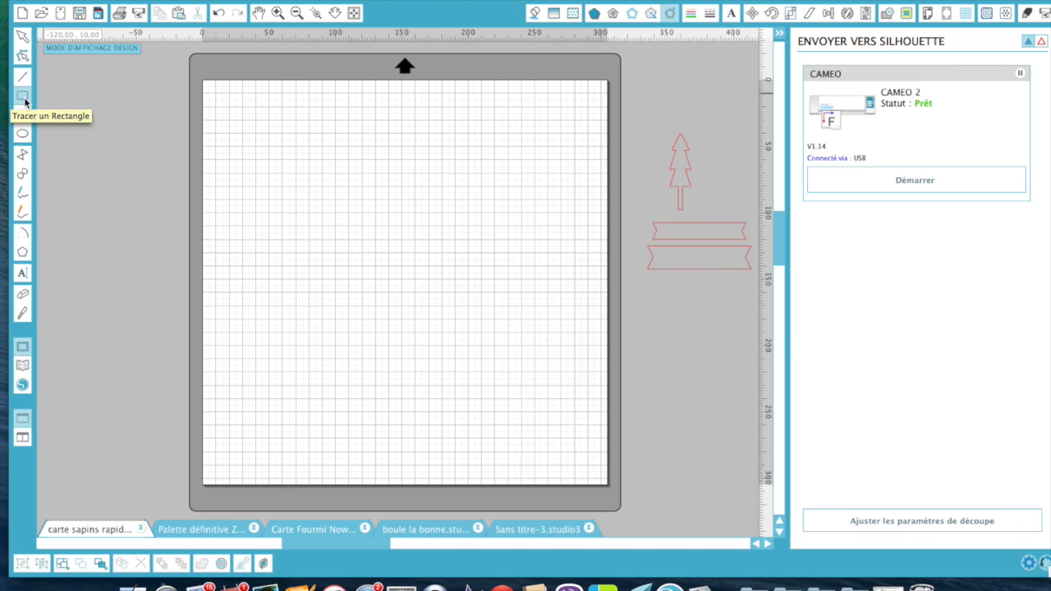
click(24, 98)
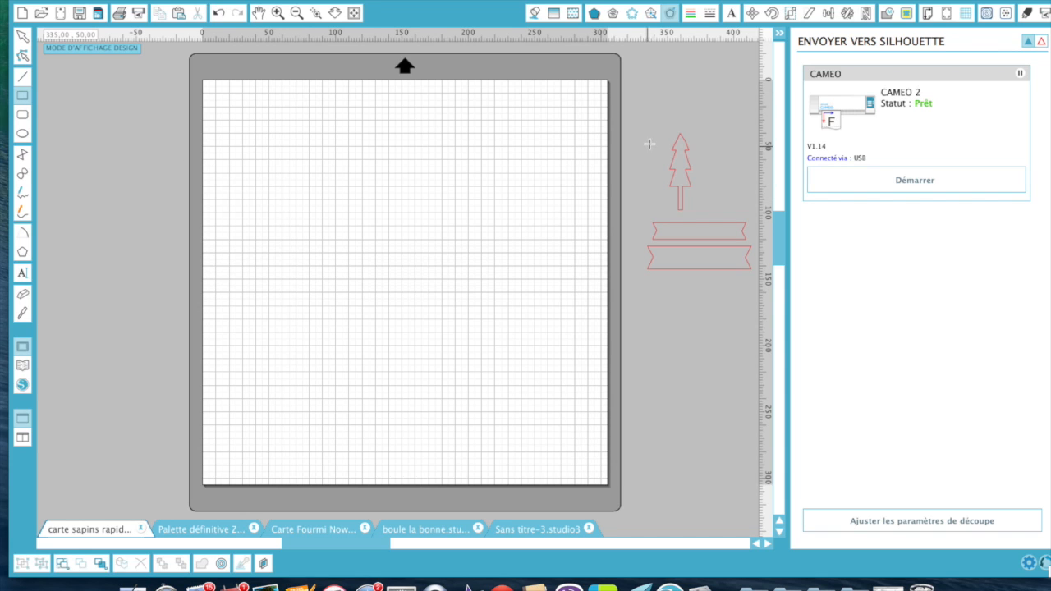
click(965, 13)
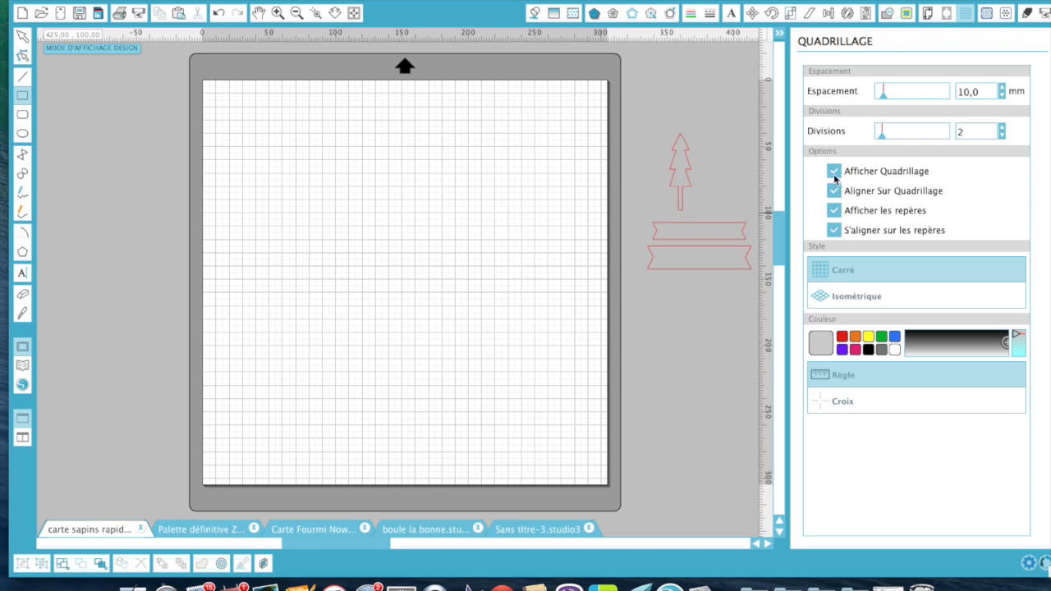
click(25, 97)
drag(257, 121, 369, 286)
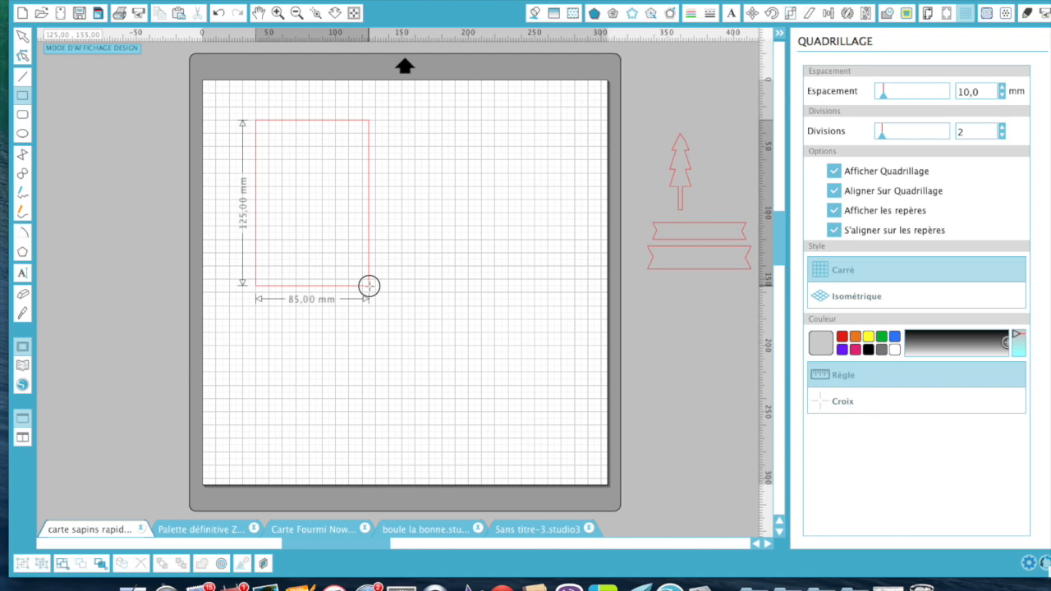
mouse_move(368, 285)
mouse_down()
mouse_move(354, 289)
mouse_move(362, 284)
mouse_up()
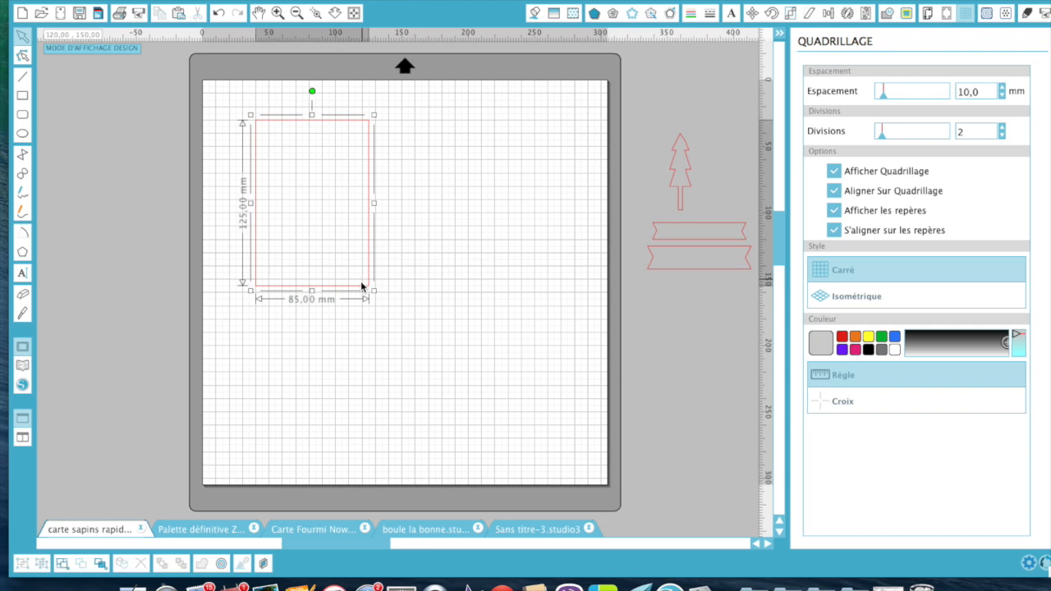
click(770, 18)
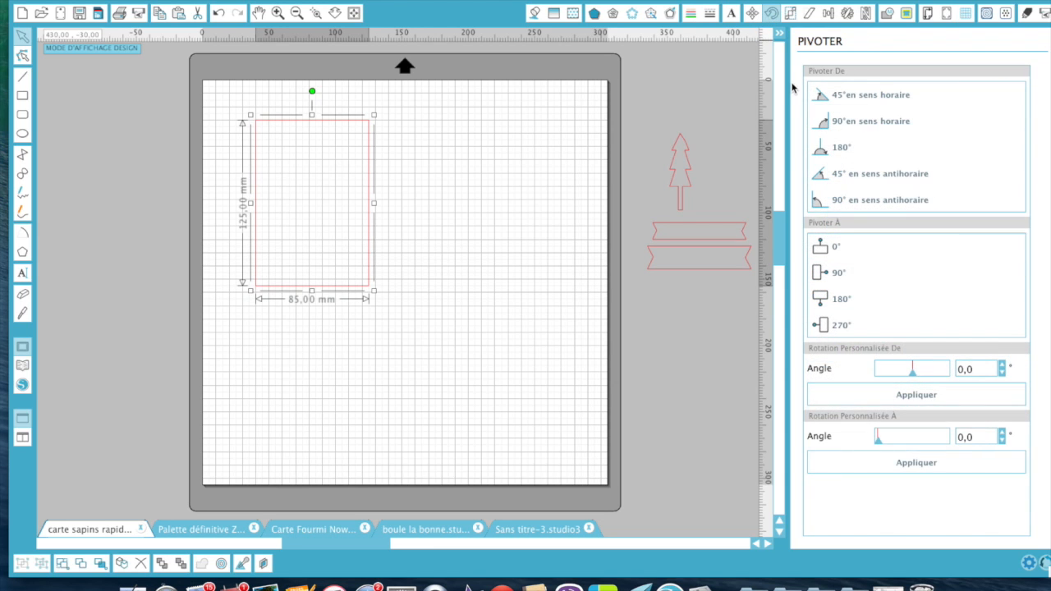
click(864, 123)
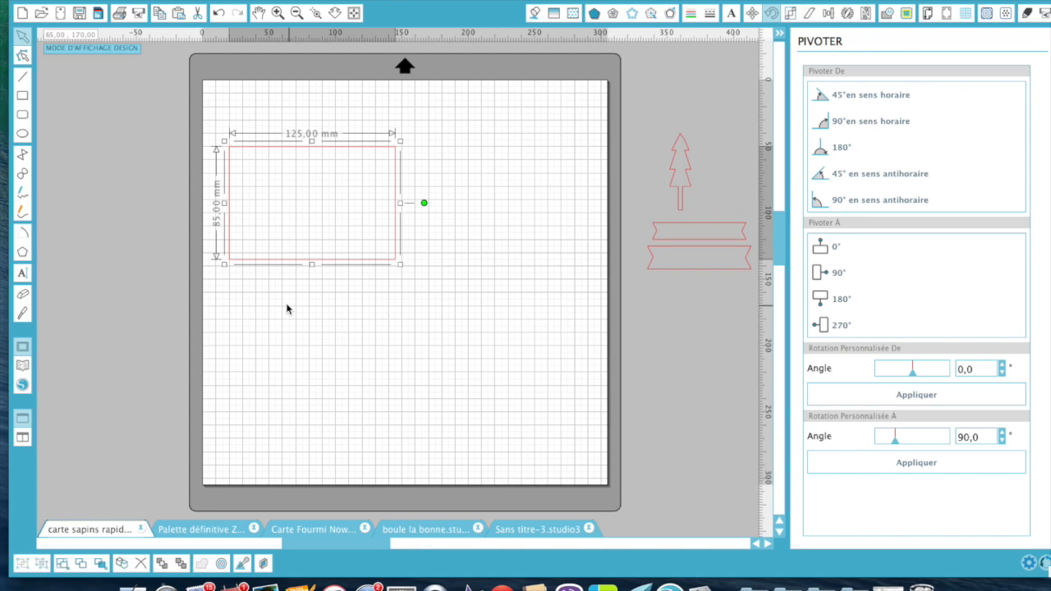
Step: Move the fir tree from beside the page into the rectangle, near its left edge
key(z)
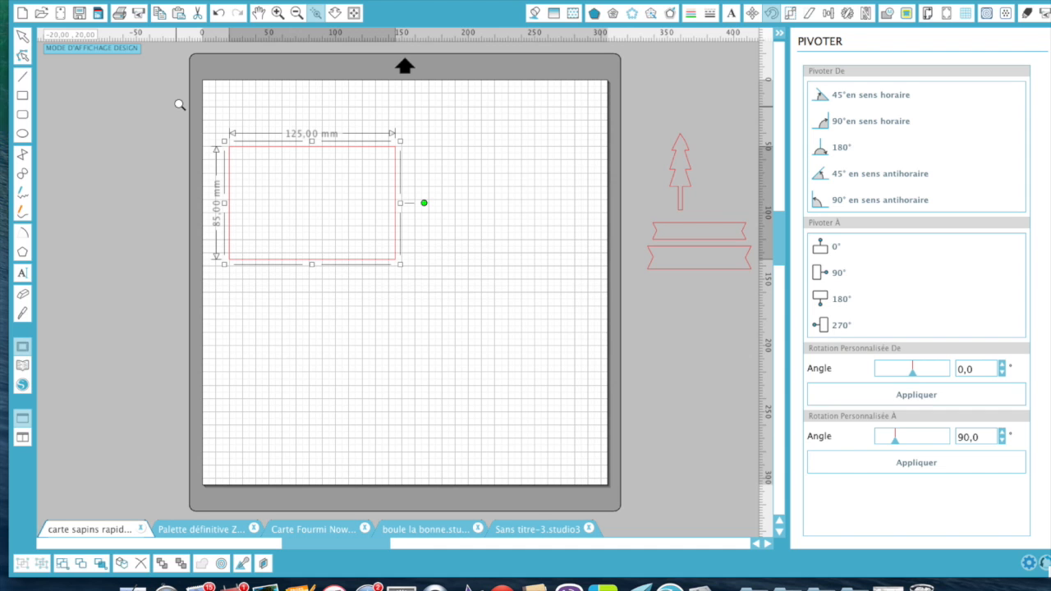
drag(179, 104, 498, 389)
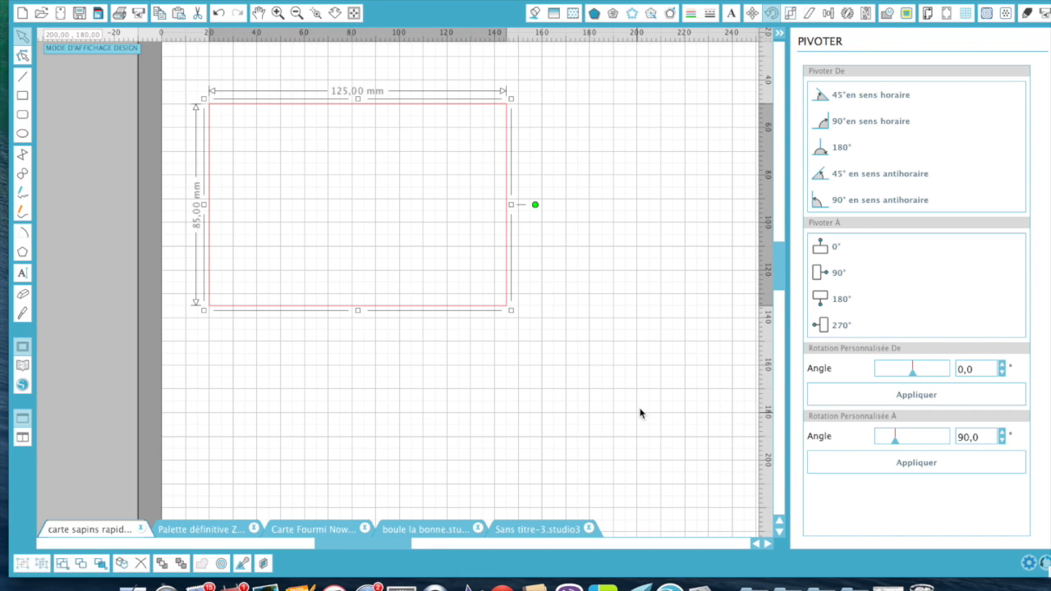
scroll(640, 413, right, 3)
scroll(641, 413, right, 5)
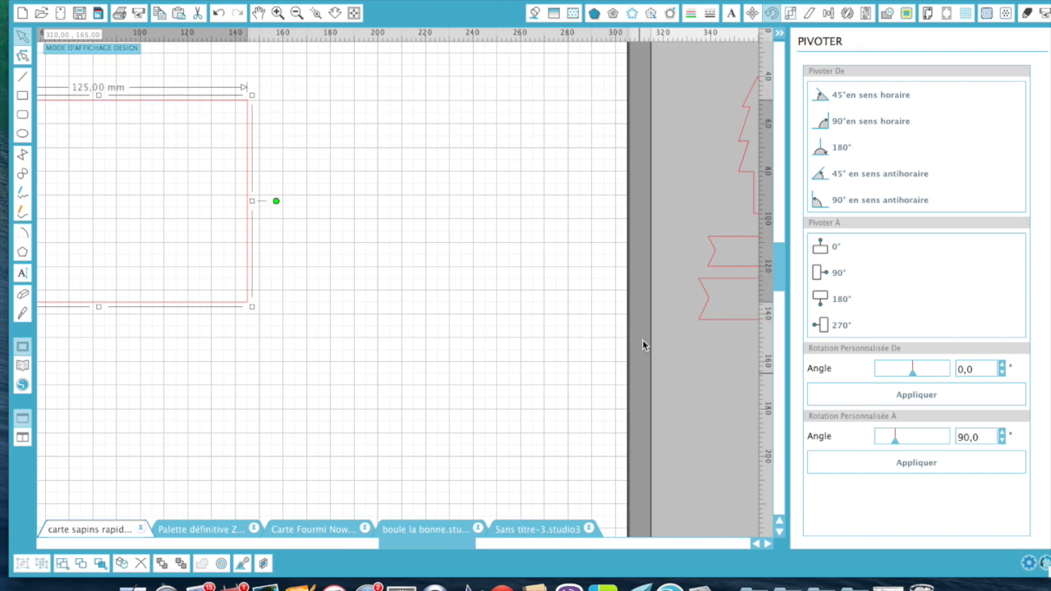
drag(745, 174, 108, 241)
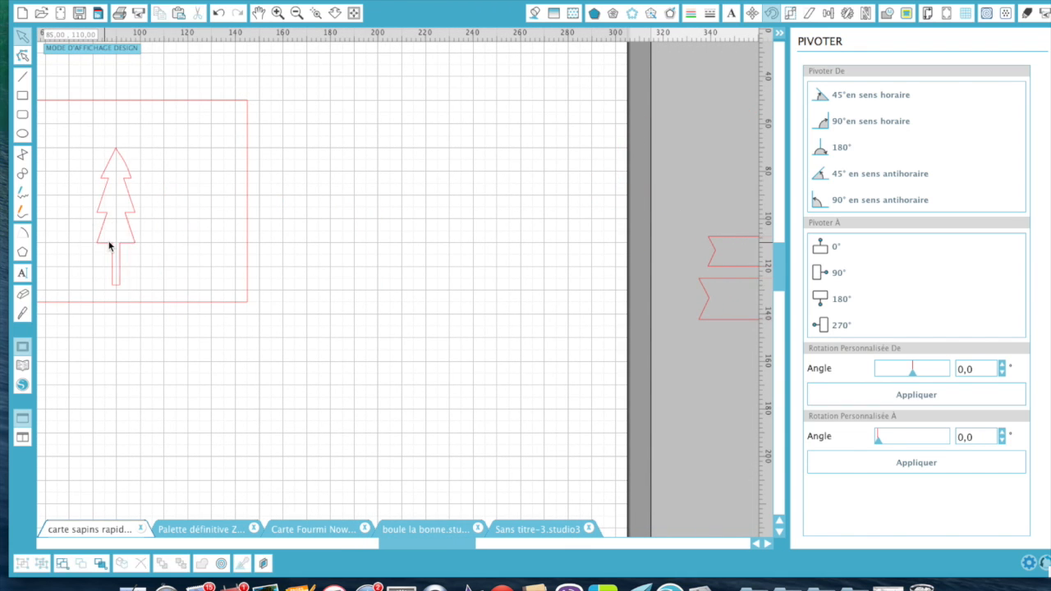
scroll(108, 239, left, 8)
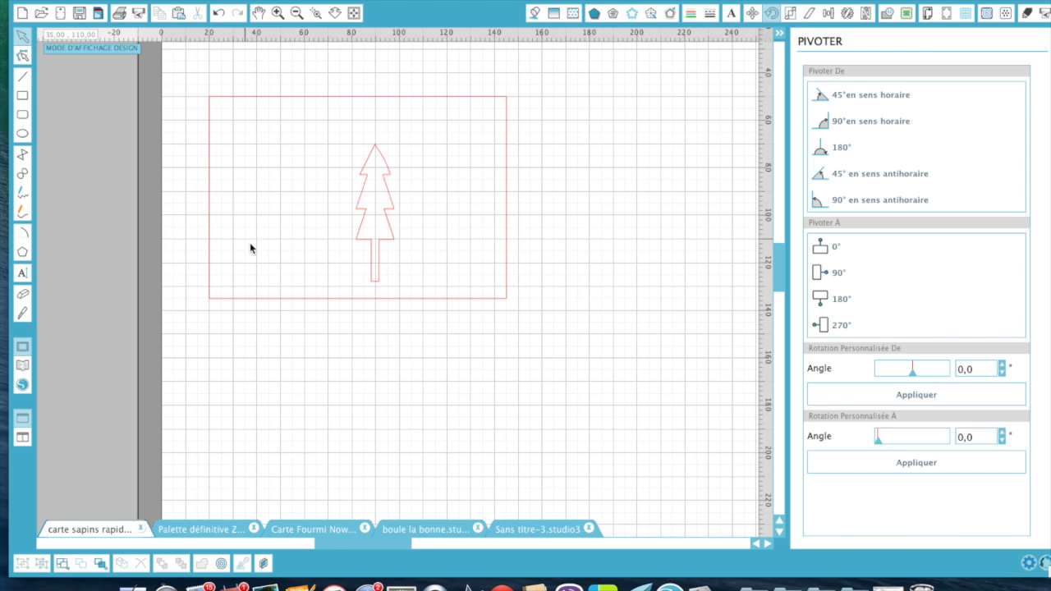
drag(392, 213, 262, 190)
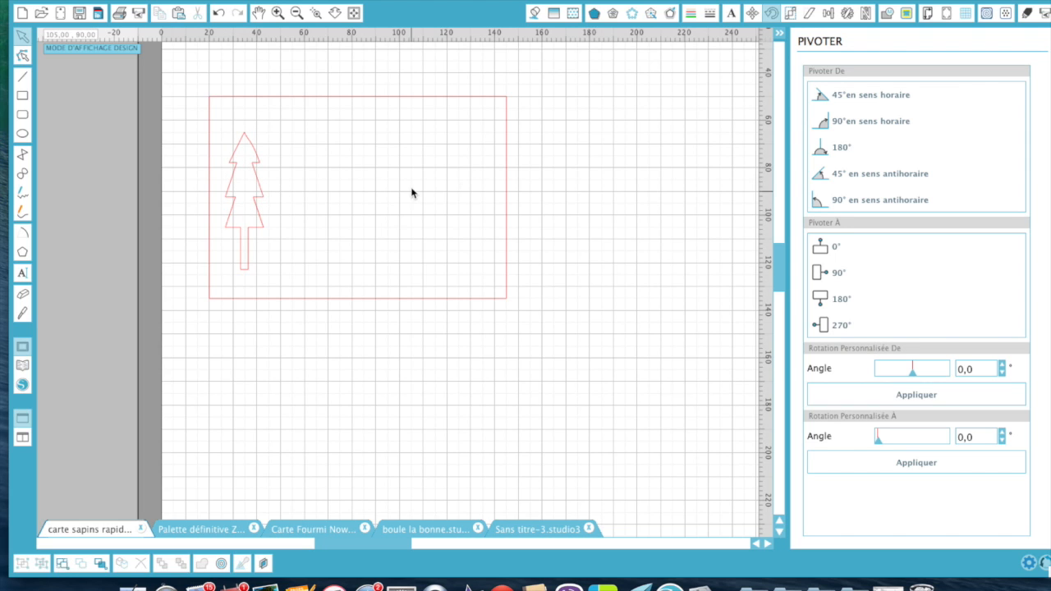
Step: Turn off snapping to the grid while keeping the grid displayed
click(966, 13)
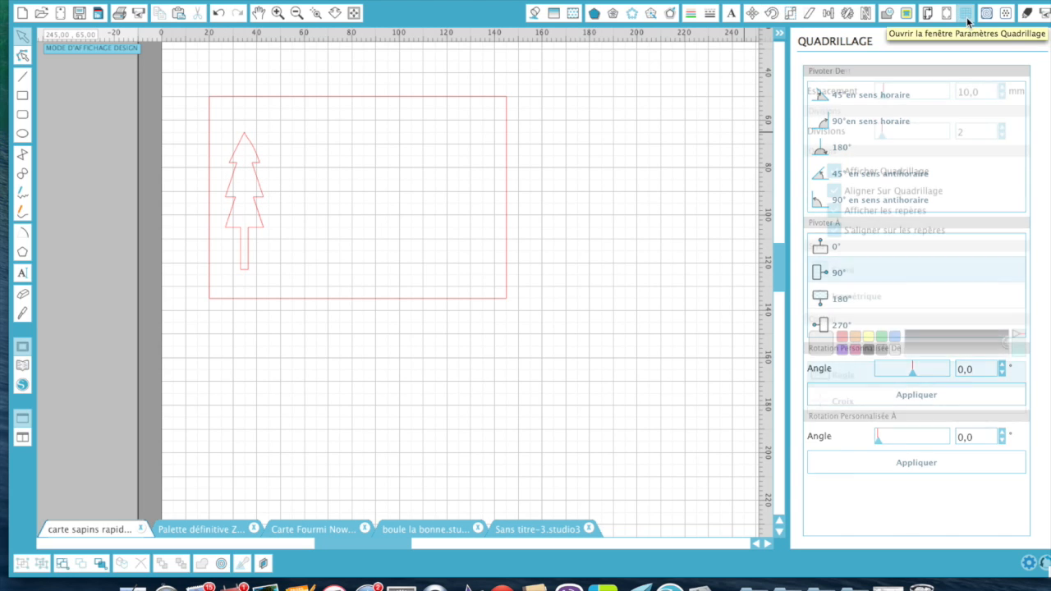
click(833, 170)
click(833, 190)
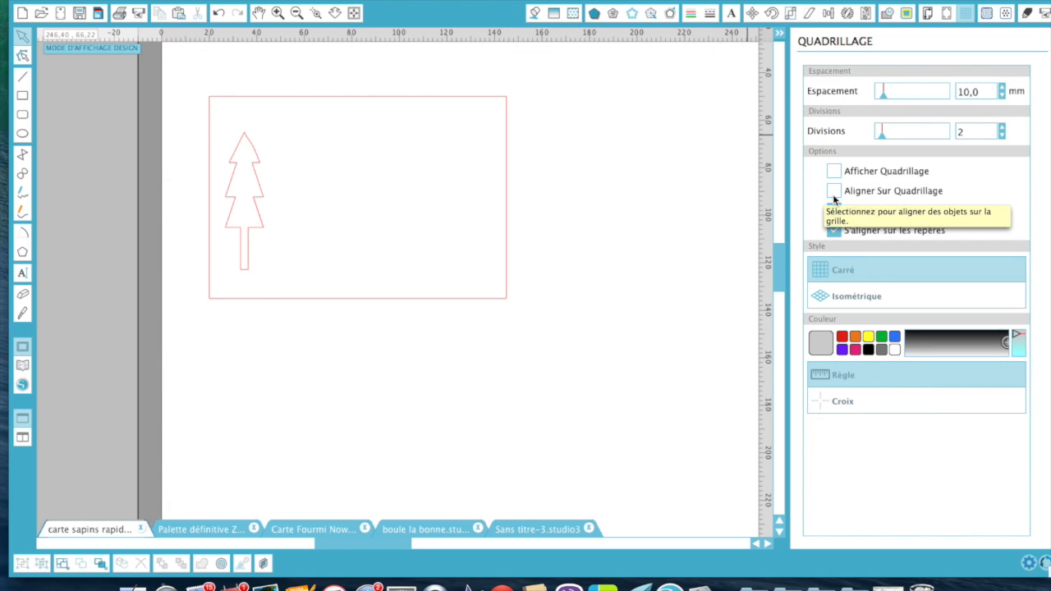
click(833, 193)
click(834, 192)
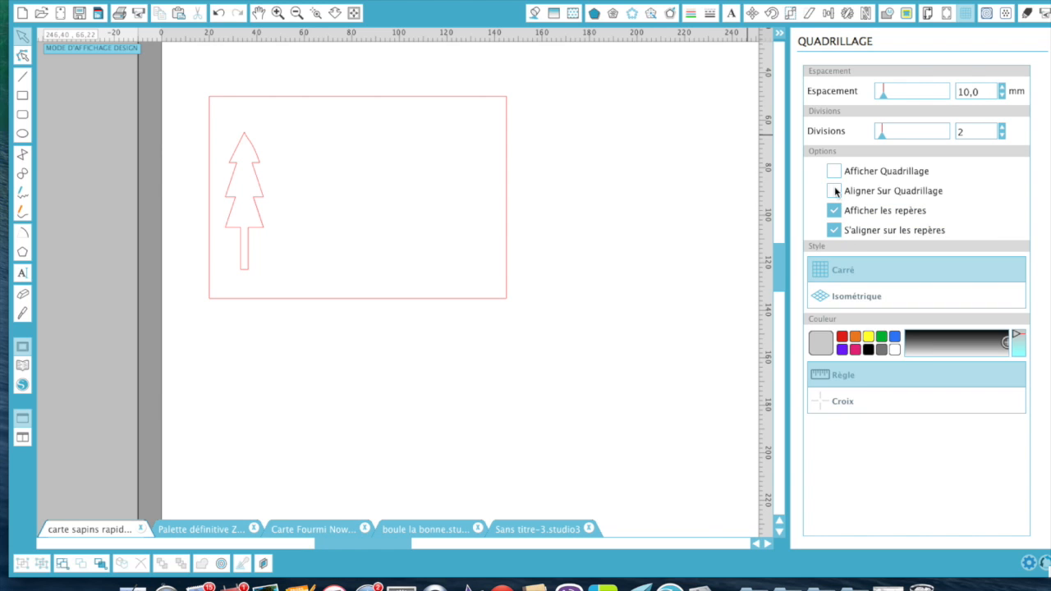
click(833, 169)
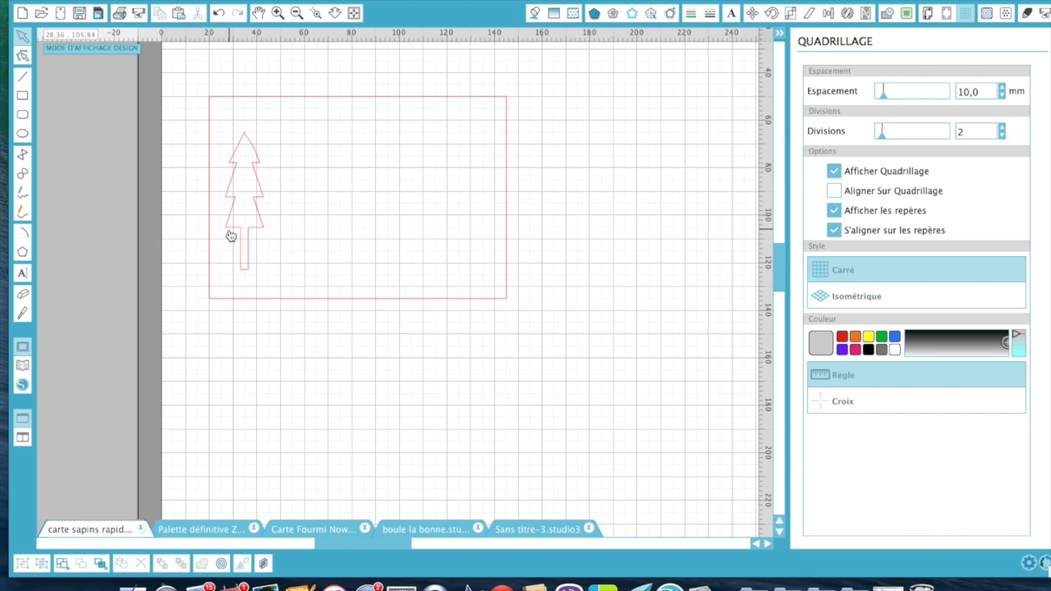
Step: Shift the fir tree slightly up and right, and duplicate it rightwards to make a row of five trees
drag(259, 233, 267, 225)
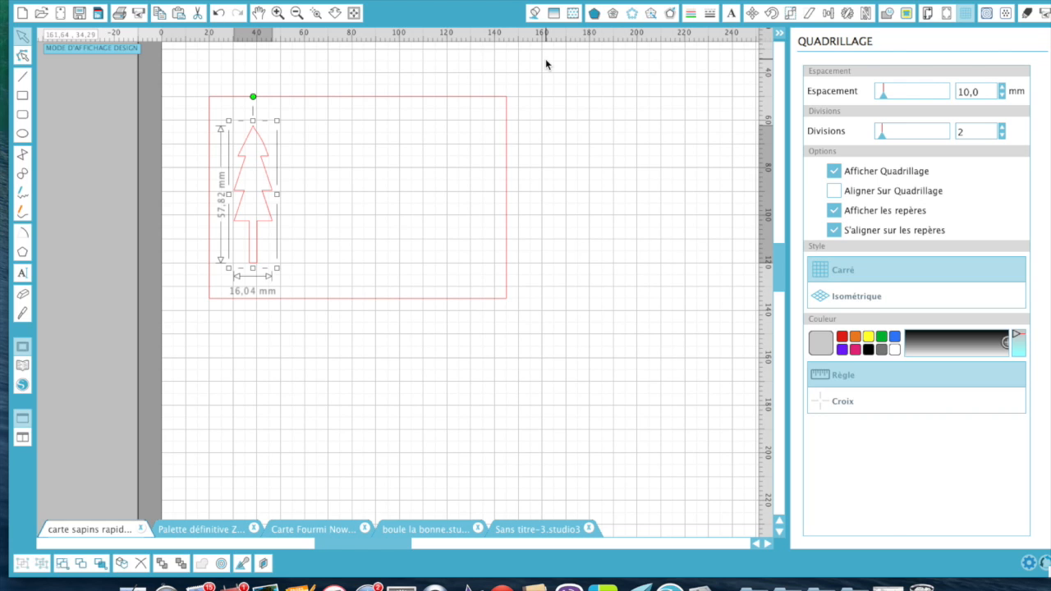
key(super+d)
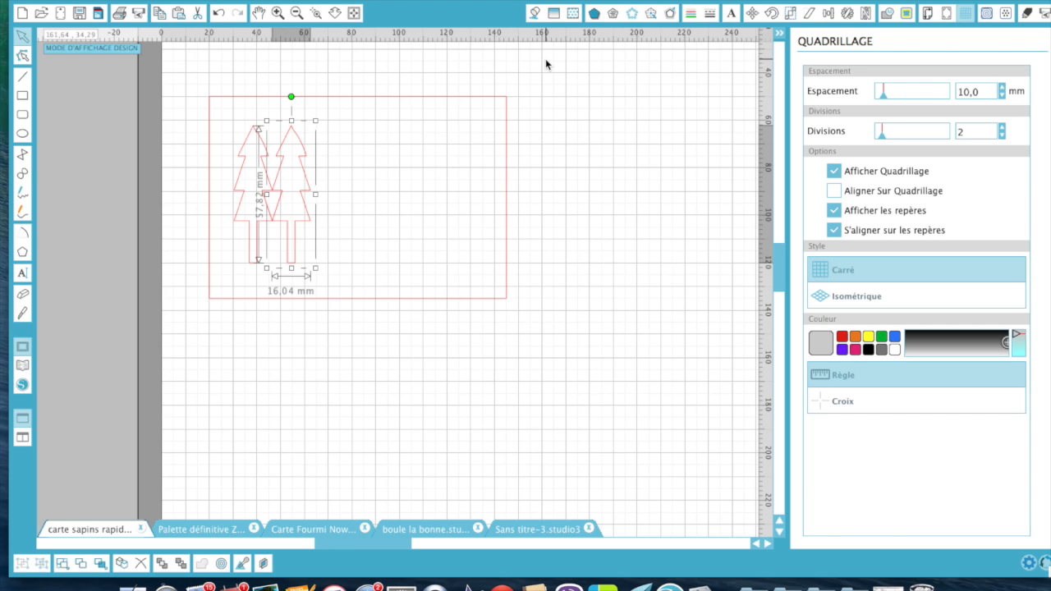
key(super+d)
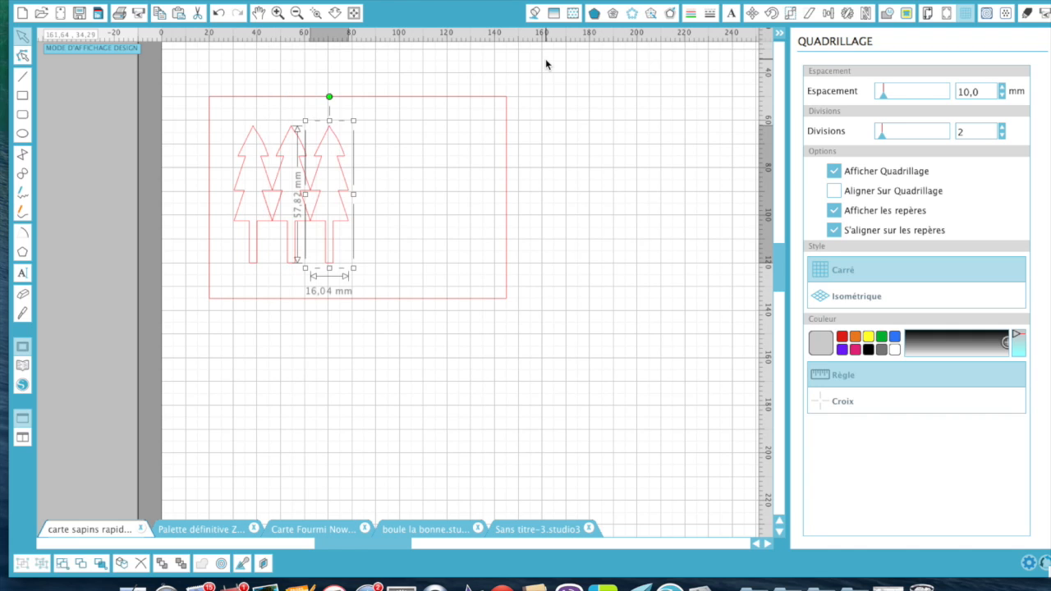
key(super+d)
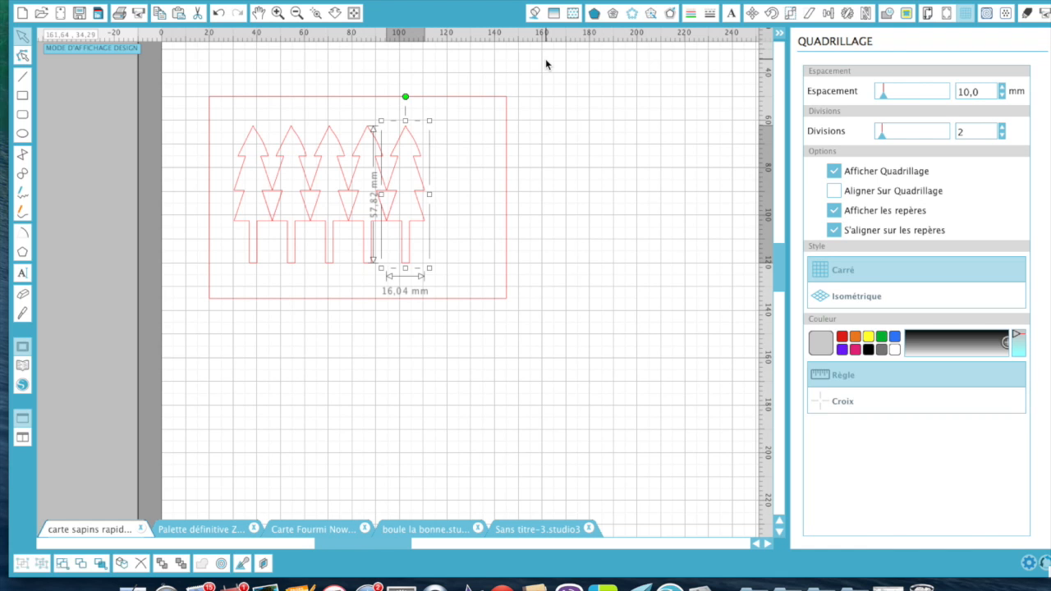
Step: Nudge the last tree of the row right towards the rectangle's right edge, and very slightly down
key(Right)
key(Right)
key(Right)
key(Right)
key(Right)
key(Right)
key(Right)
key(Right)
key(Right)
key(Right)
key(Right)
key(Right)
key(Right)
key(Right)
key(Right)
key(Right)
key(Right)
key(Right)
key(Right)
key(Right)
key(Right)
key(Right)
key(Right)
key(Right)
key(Right)
key(Right)
key(Right)
key(Right)
key(Right)
key(Right)
key(Right)
key(Right)
key(Right)
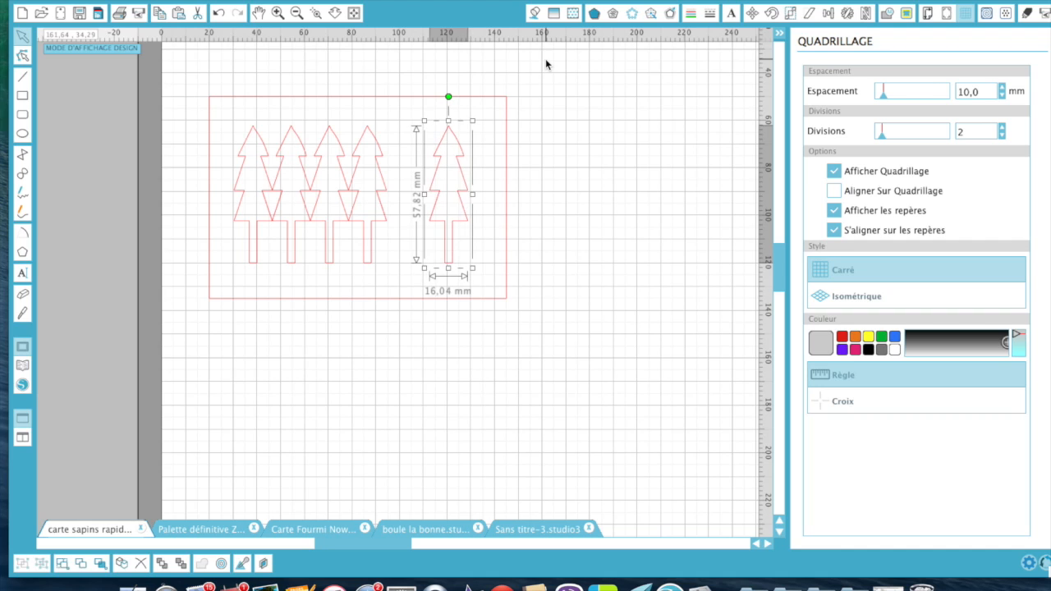
key(Right)
key(Right)
key(Right)
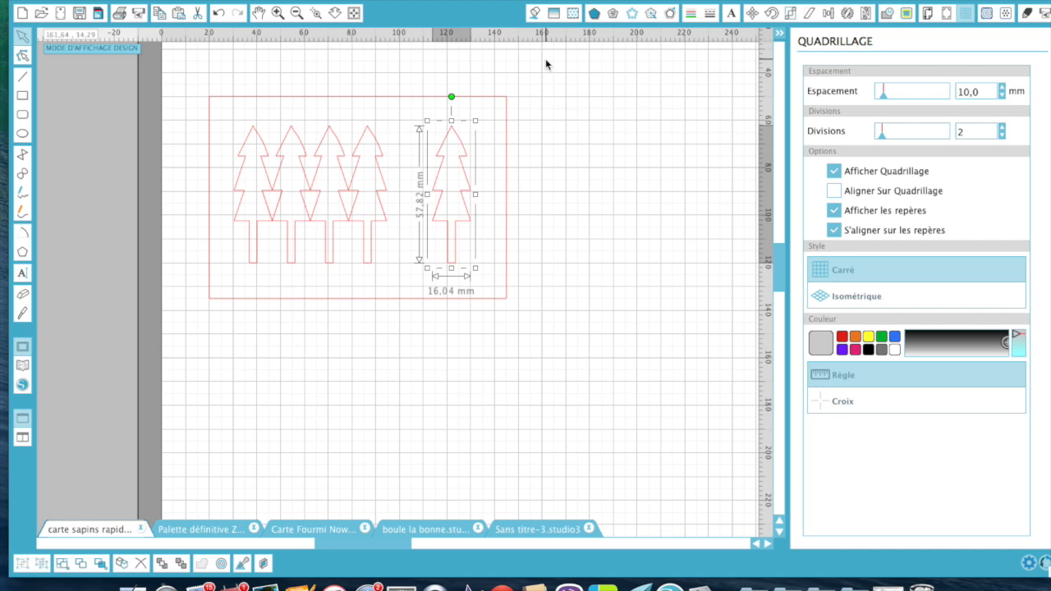
key(Down)
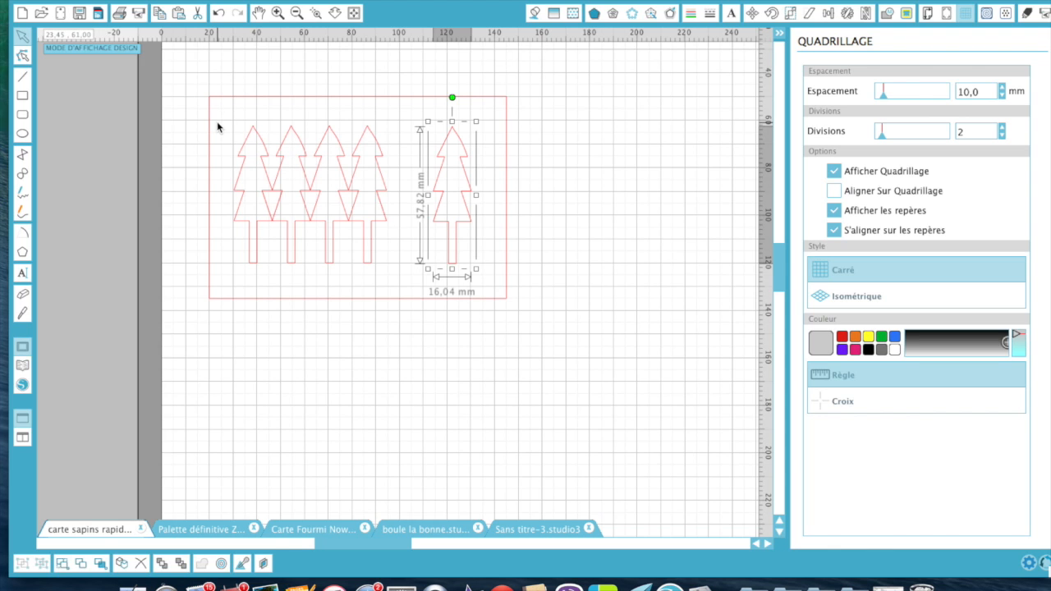
Step: Distribute the five trees with equal horizontal spacing
drag(225, 120, 453, 211)
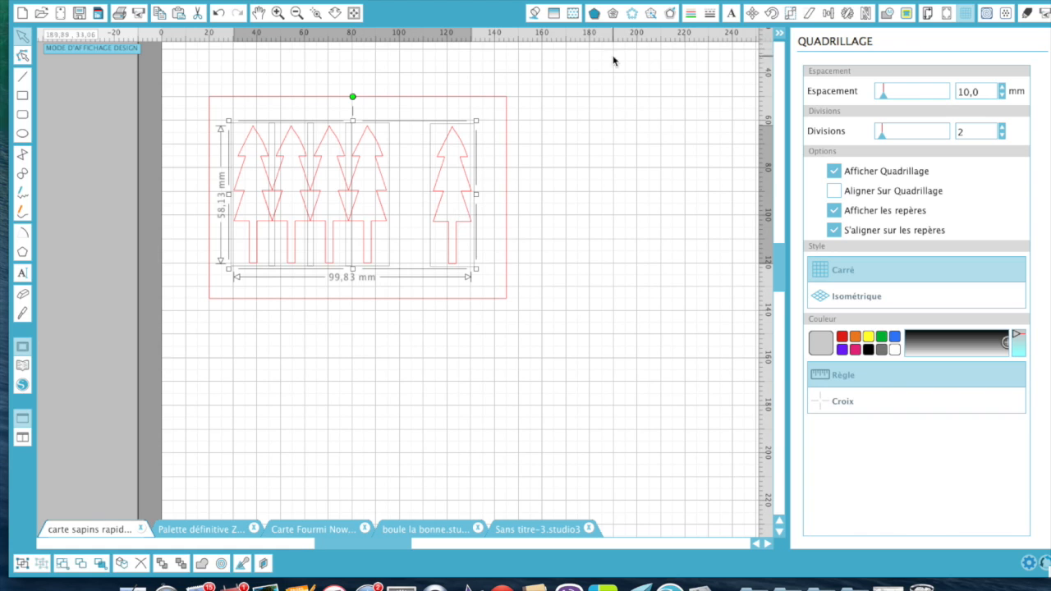
click(828, 15)
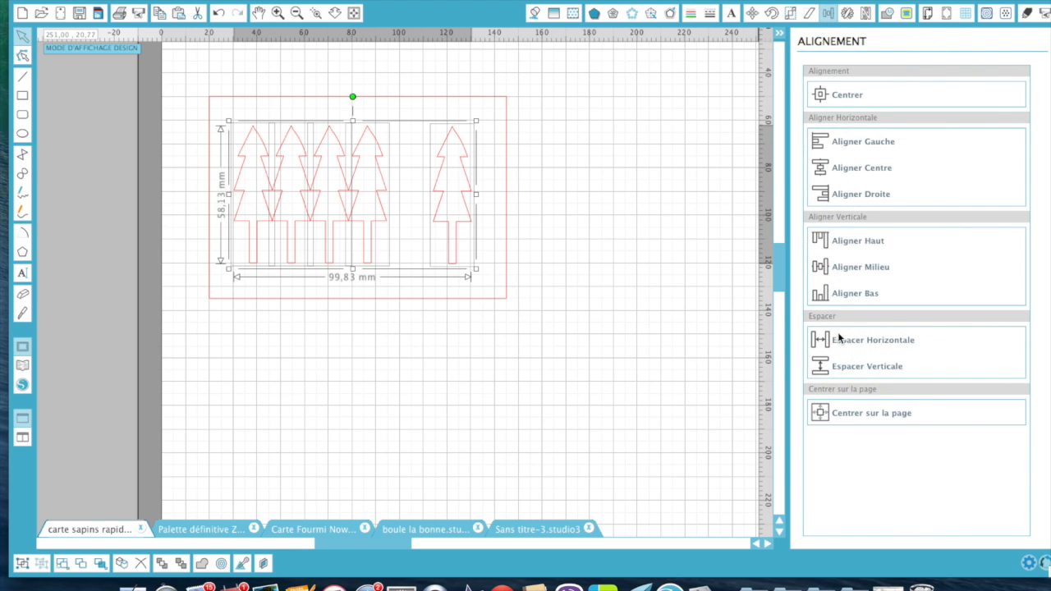
click(862, 373)
click(871, 339)
click(496, 438)
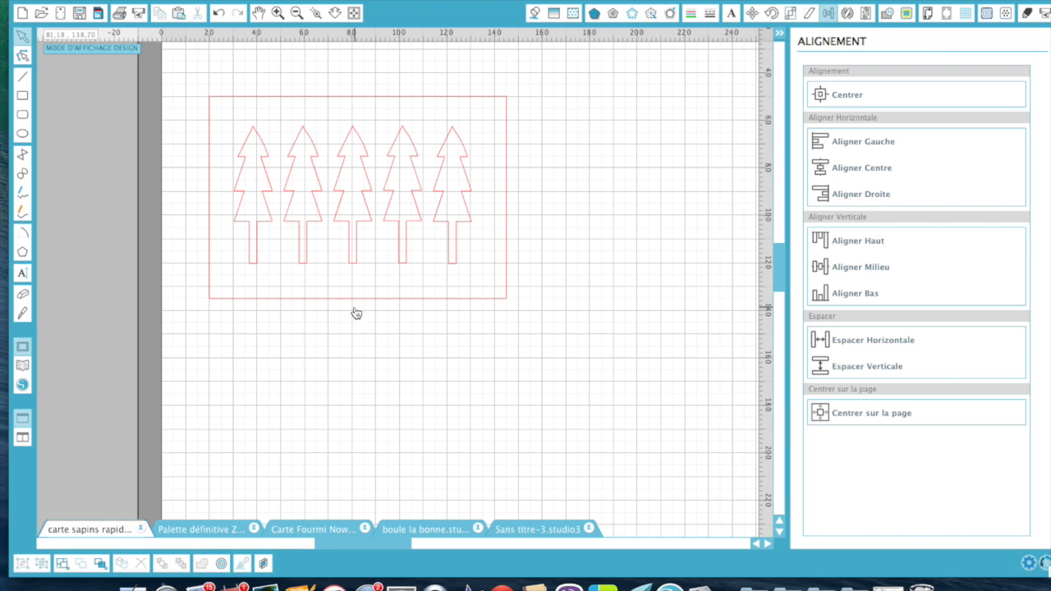
Step: Group the five trees and centre the group horizontally within the rectangle
drag(237, 133, 464, 255)
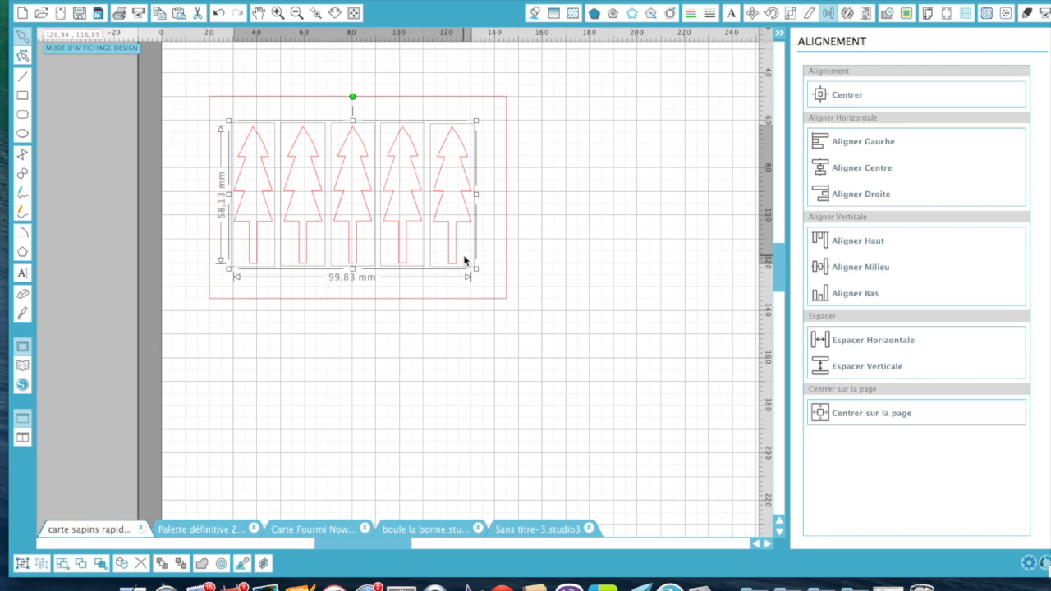
key(super+g)
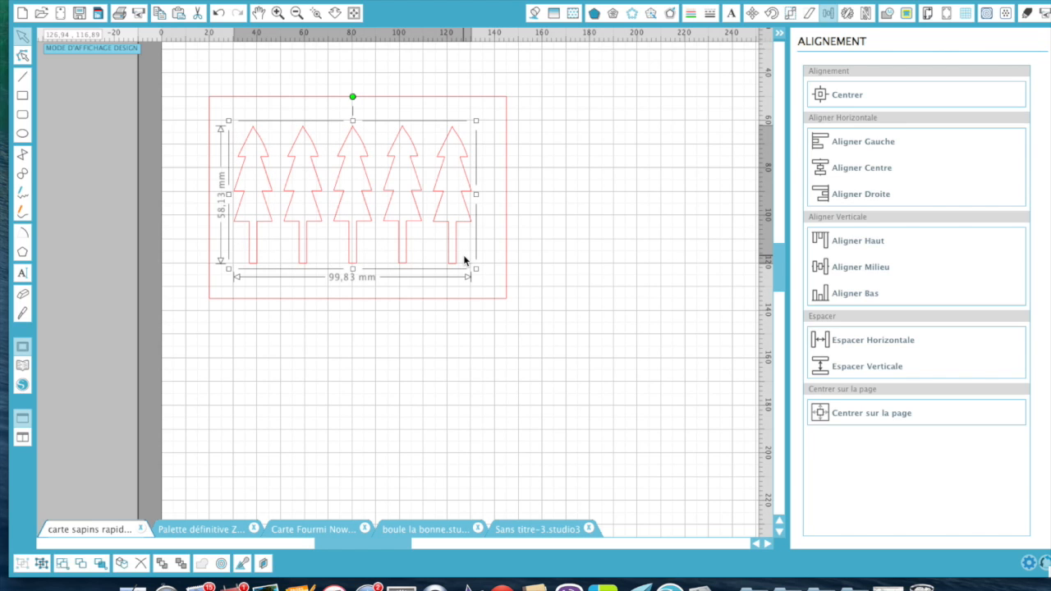
click(186, 81)
drag(186, 82, 586, 385)
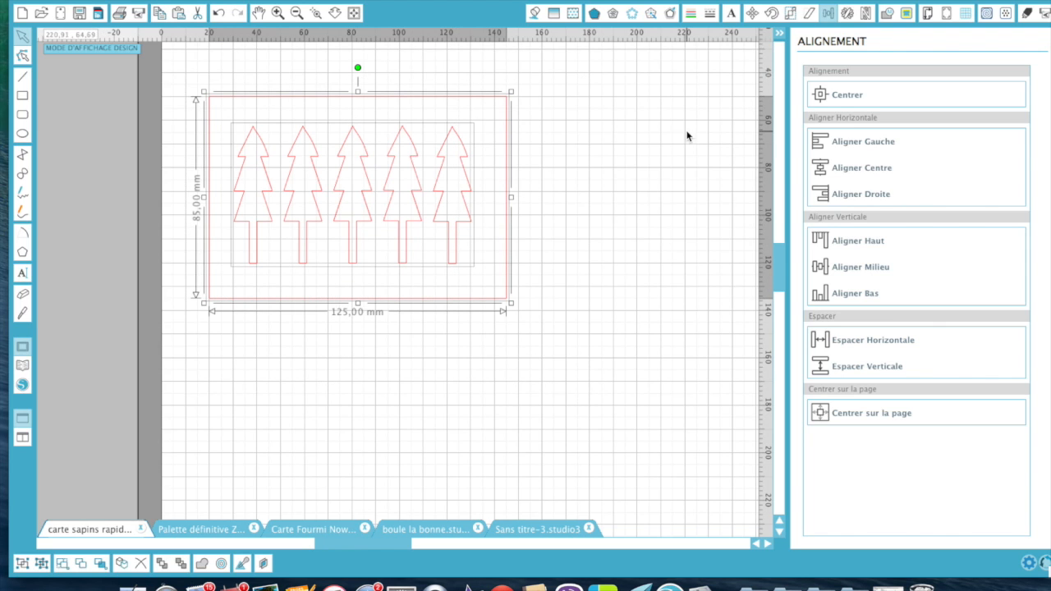
click(830, 14)
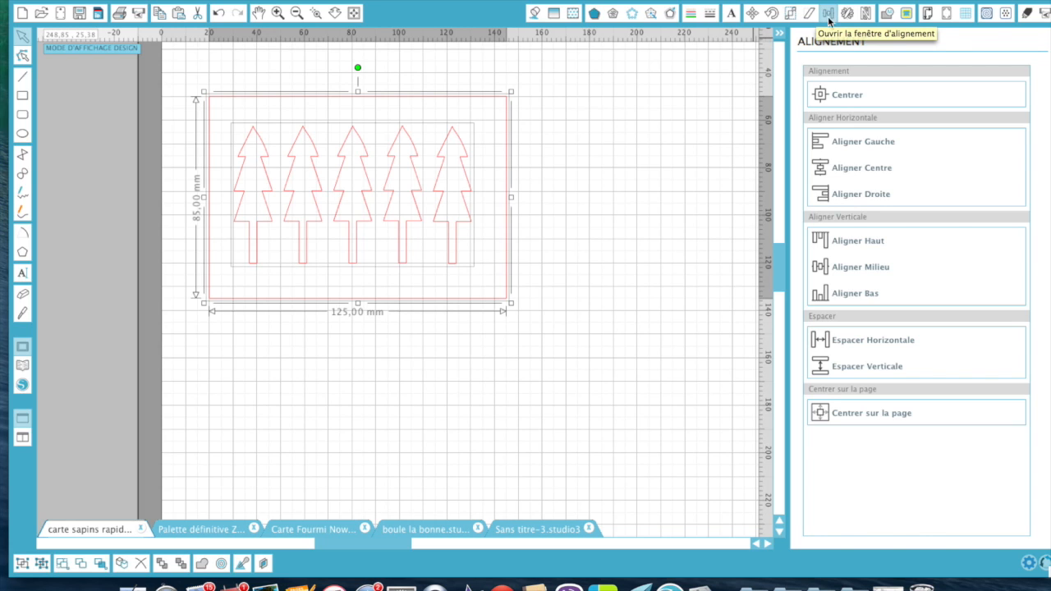
click(864, 169)
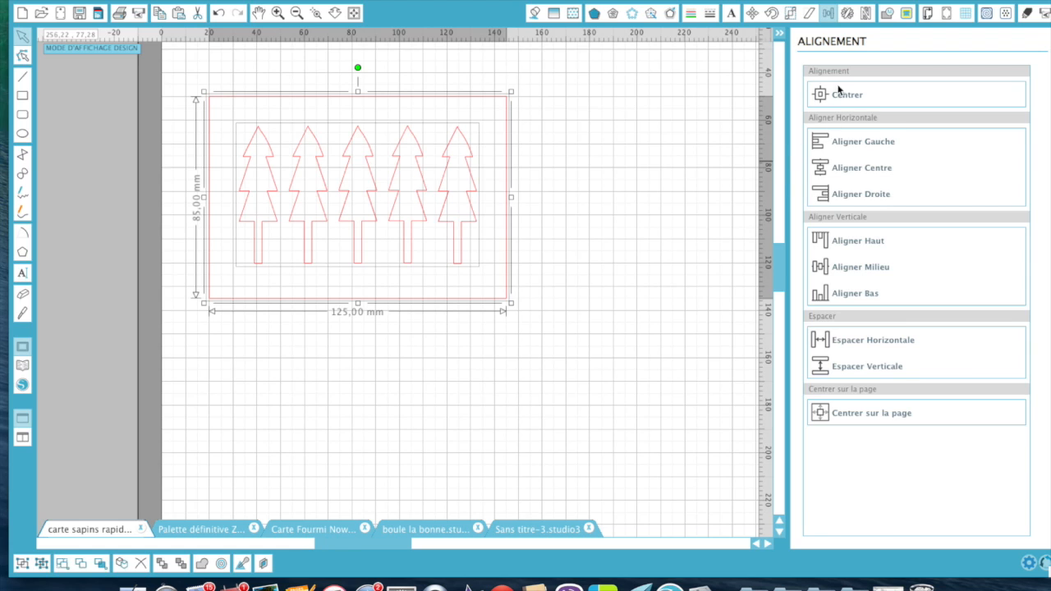
click(670, 190)
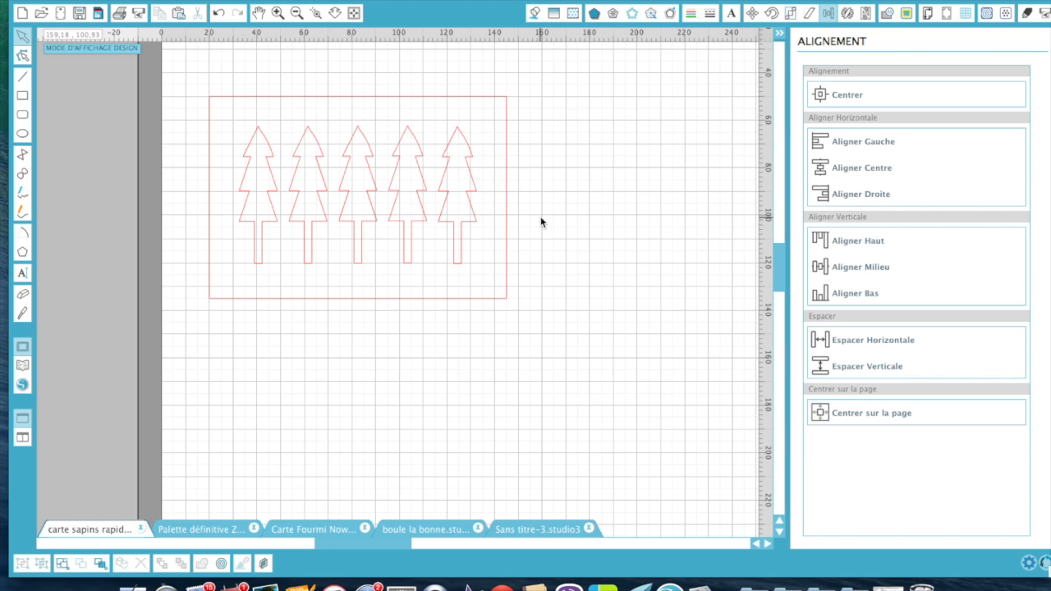
scroll(540, 222, right, 3)
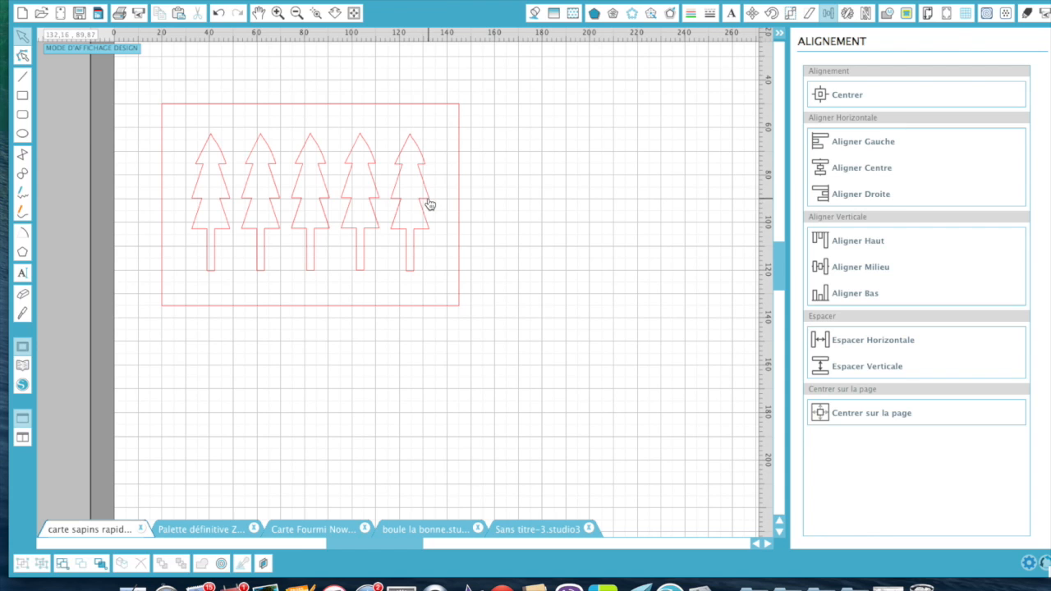
Step: Ungroup the row of five fir trees inside the rectangle
click(428, 203)
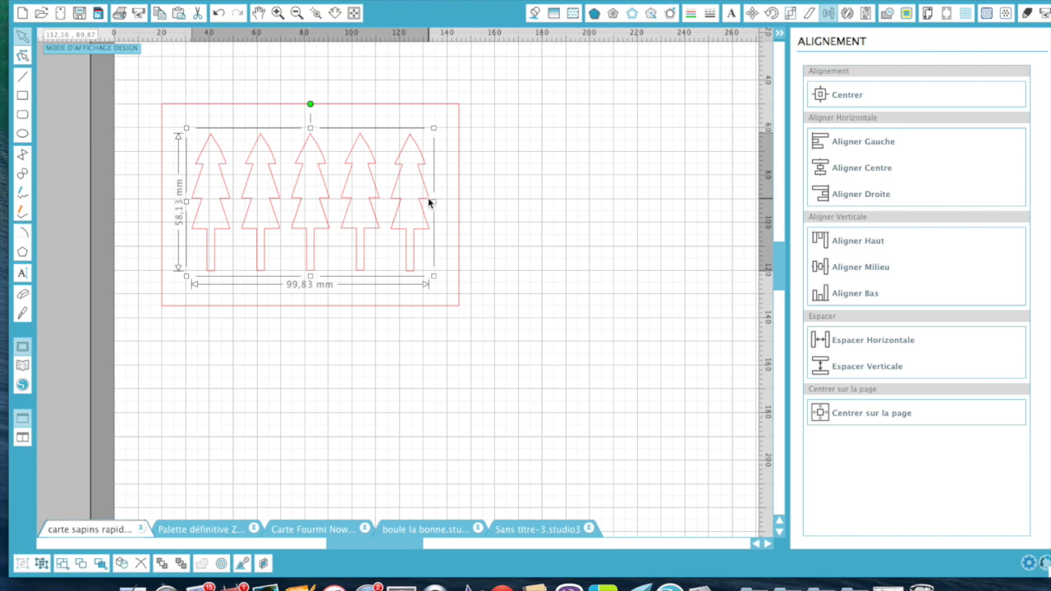
right_click(428, 198)
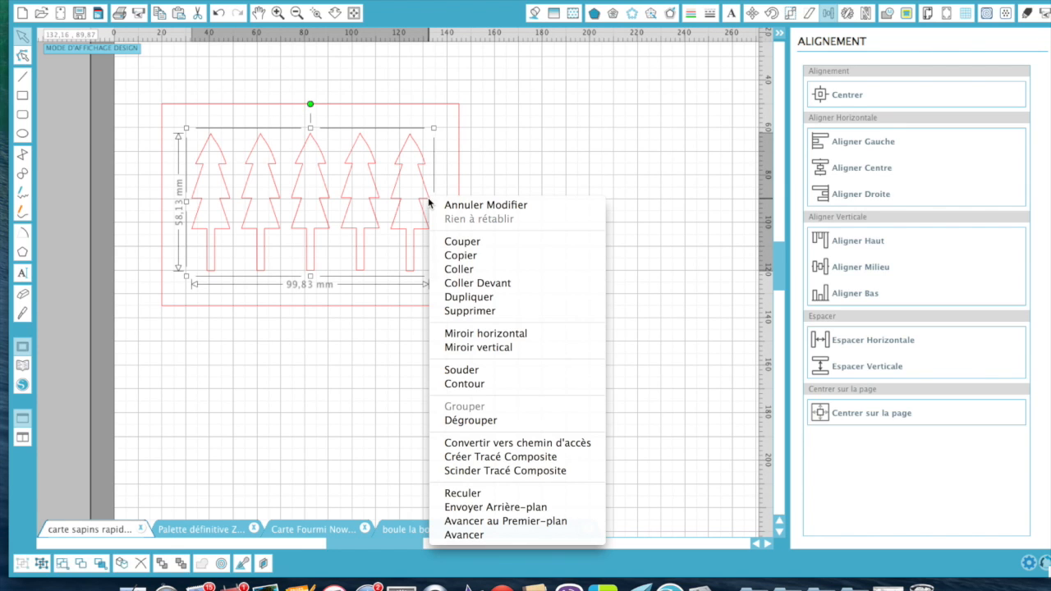
click(454, 421)
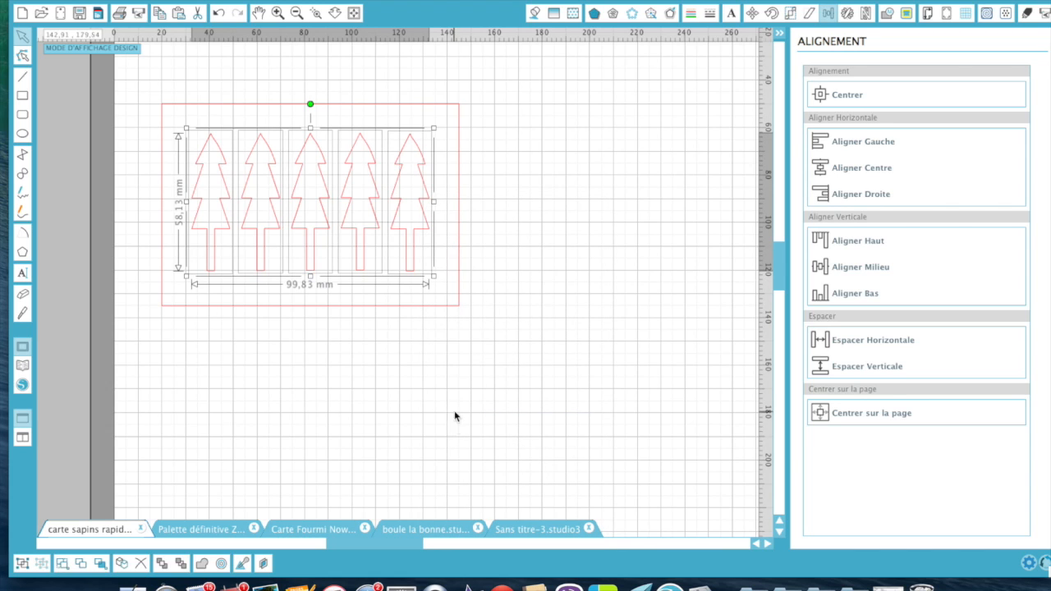
click(456, 401)
Step: Duplicate the last tree of the row and place the copy off the mat, just above the two banners
click(423, 235)
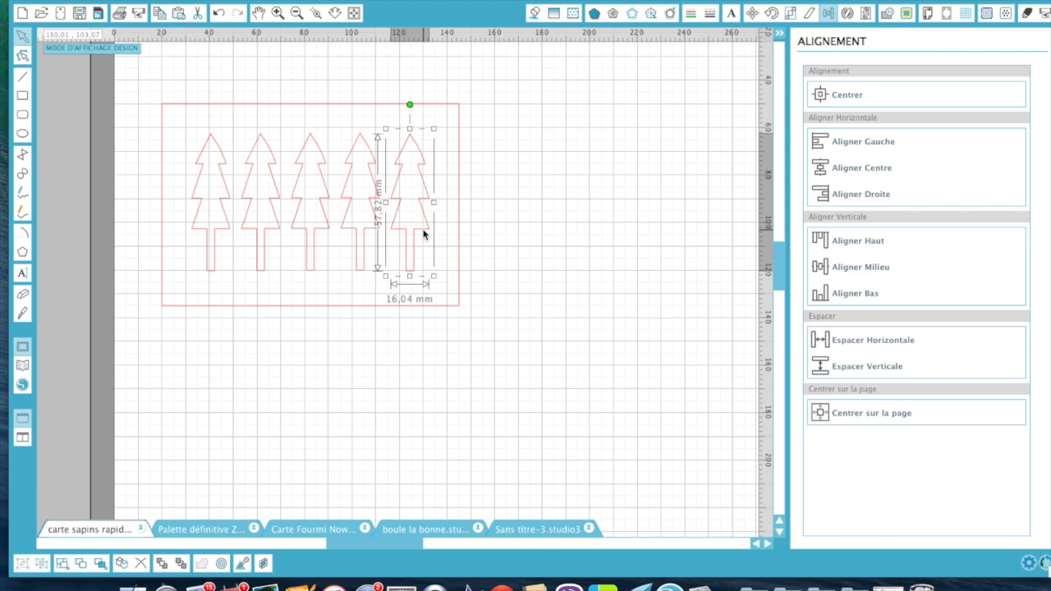
key(super+d)
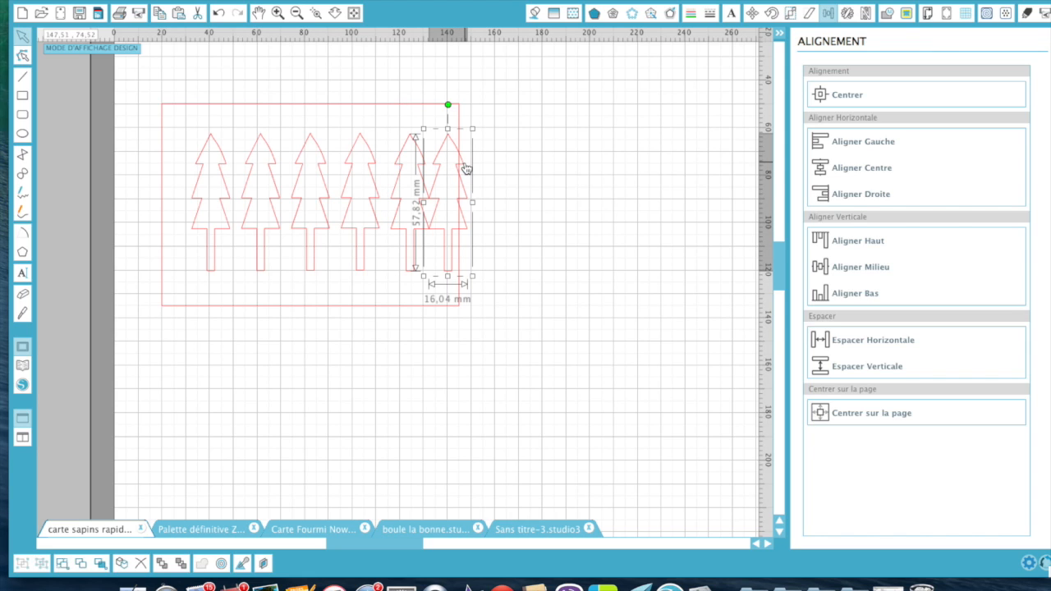
click(354, 13)
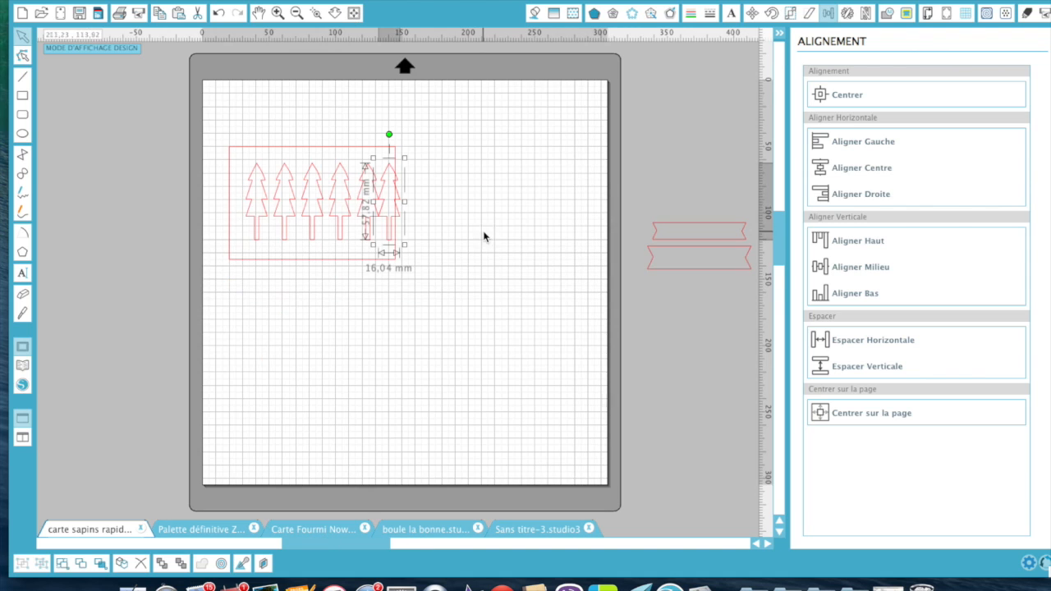
drag(390, 216, 697, 184)
click(705, 309)
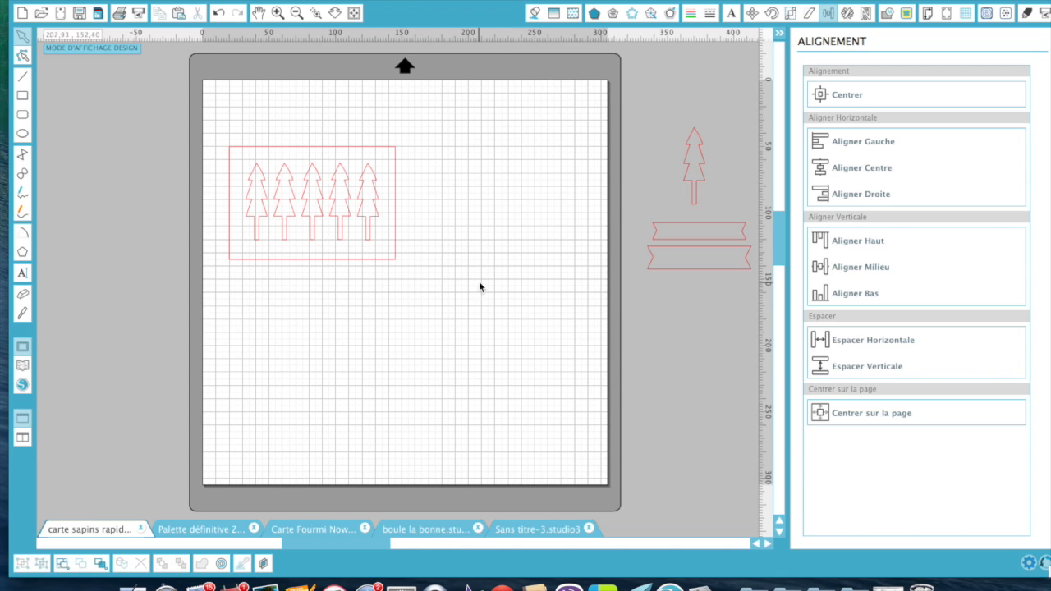
Step: Combine the rectangle and its five trees into a single compound path
drag(214, 123, 460, 328)
right_click(401, 233)
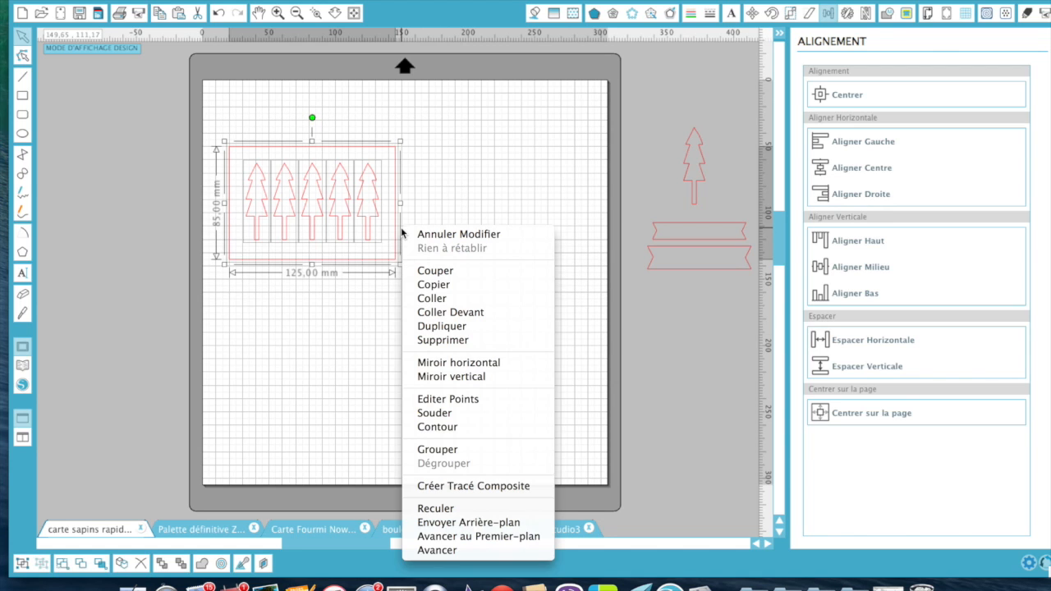
click(428, 486)
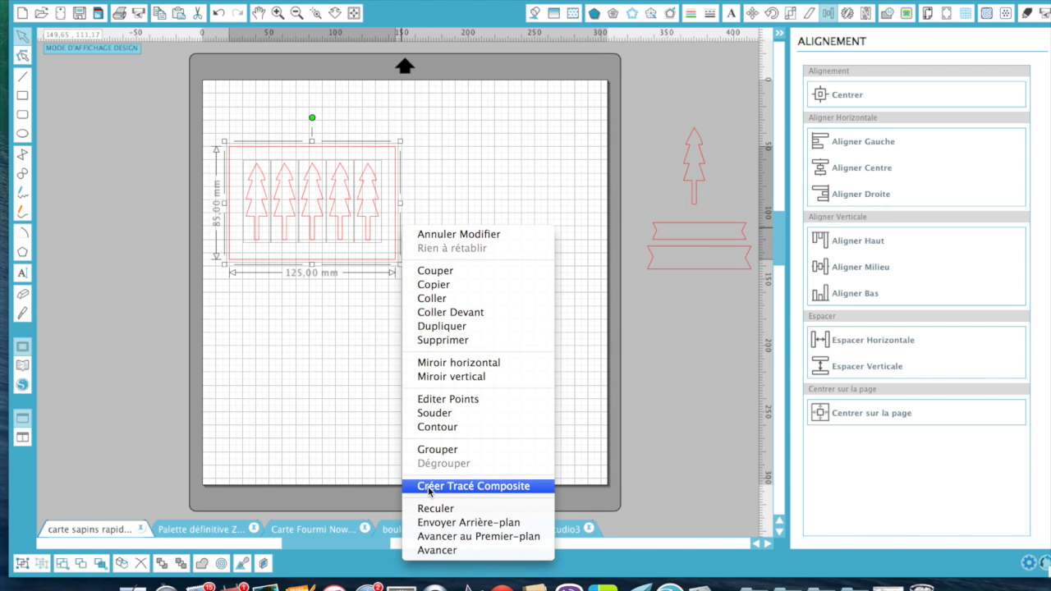
click(406, 391)
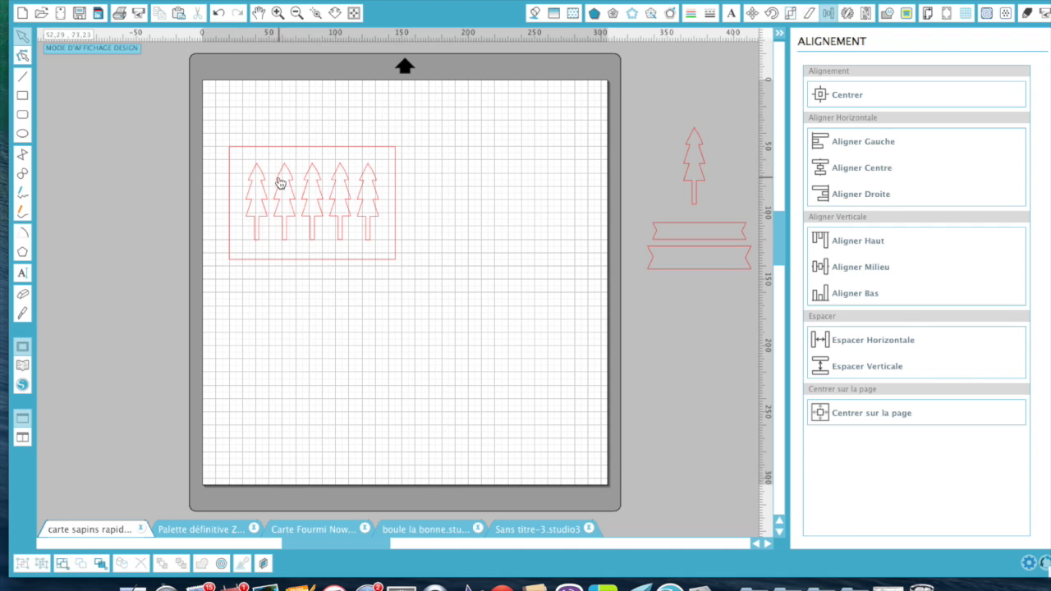
Step: Move the card near the page's upper-left corner and duplicate it downwards to make a column of three adjoining cards
drag(288, 181, 277, 129)
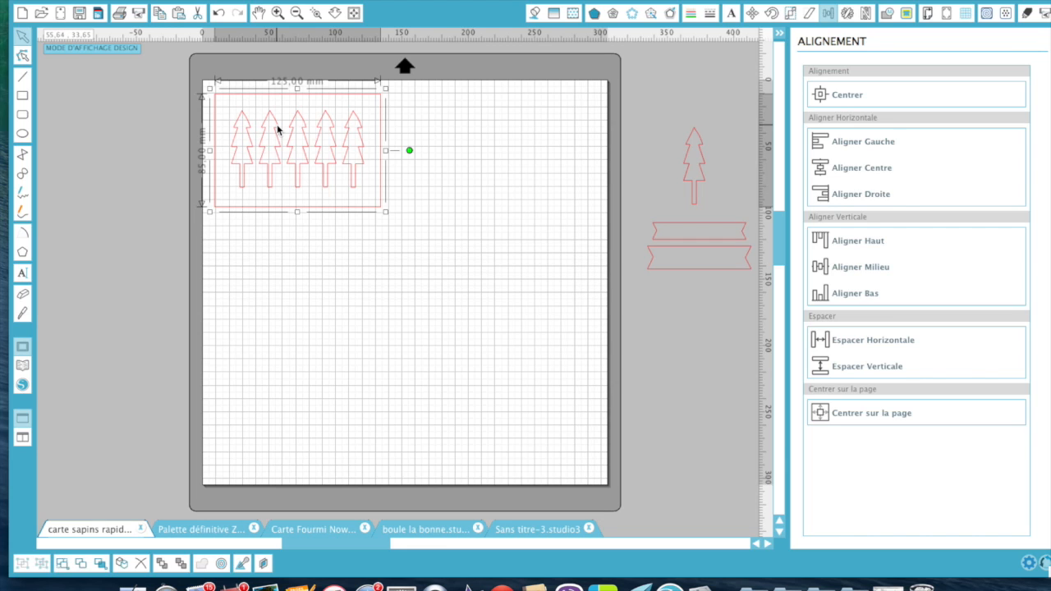
key(super+d)
key(super+d)
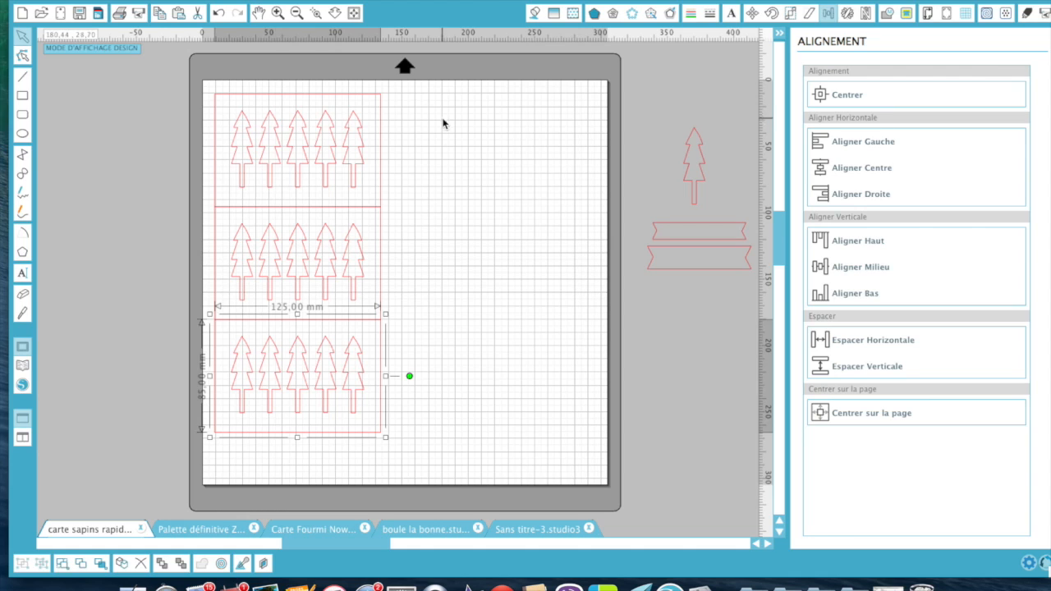
click(437, 171)
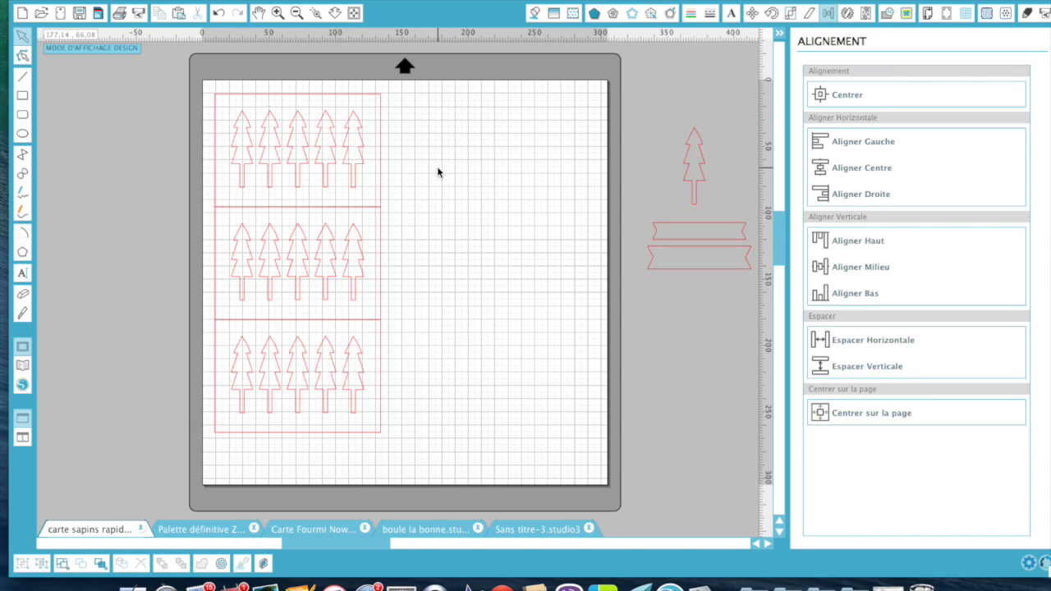
Step: Duplicate the column of three cards to its right, making an adjoining grid of six cards
drag(206, 87, 389, 472)
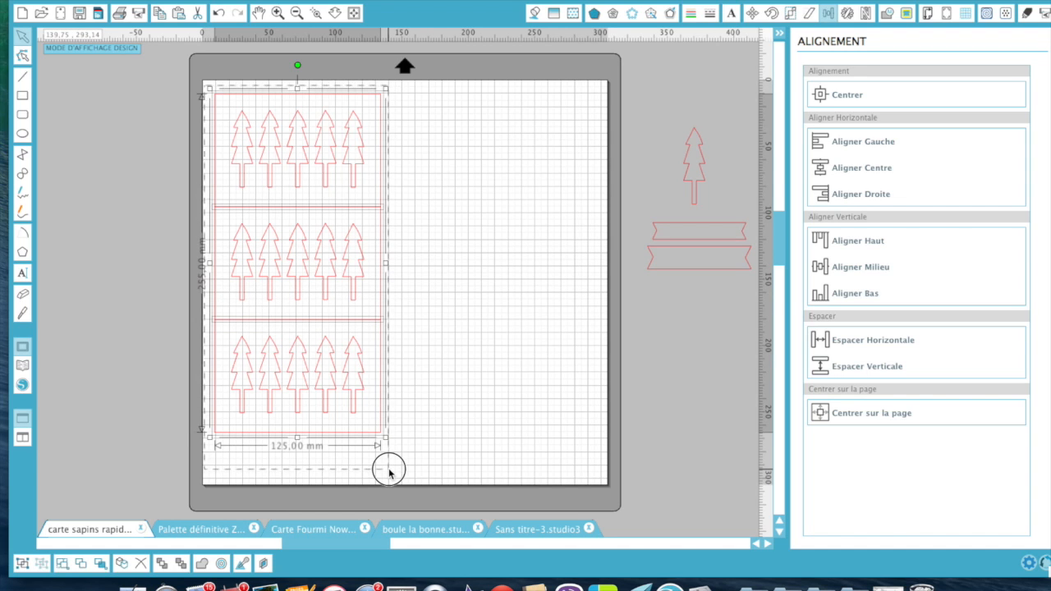
key(super+d)
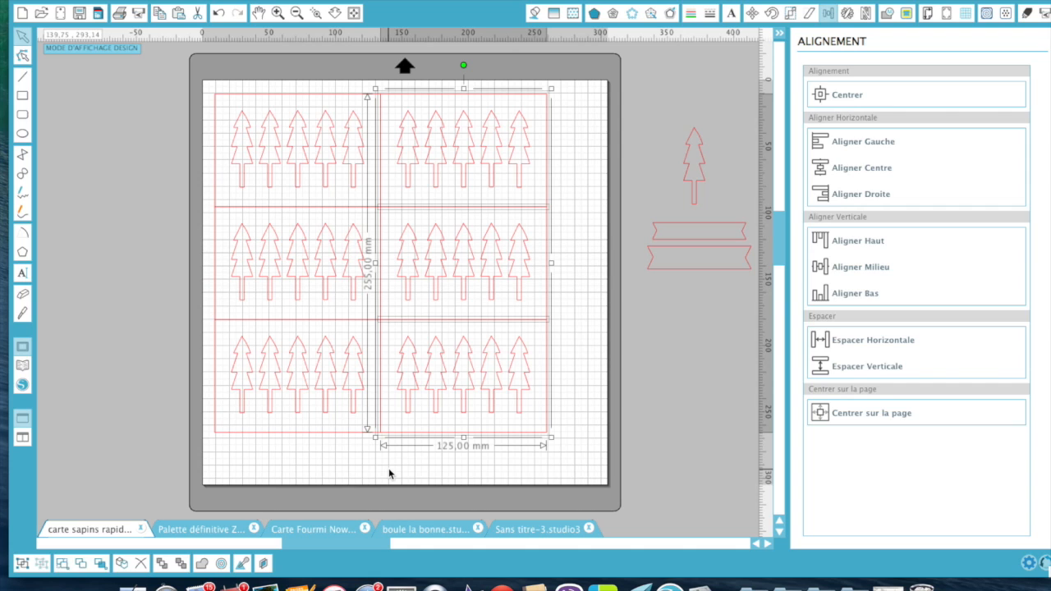
click(583, 454)
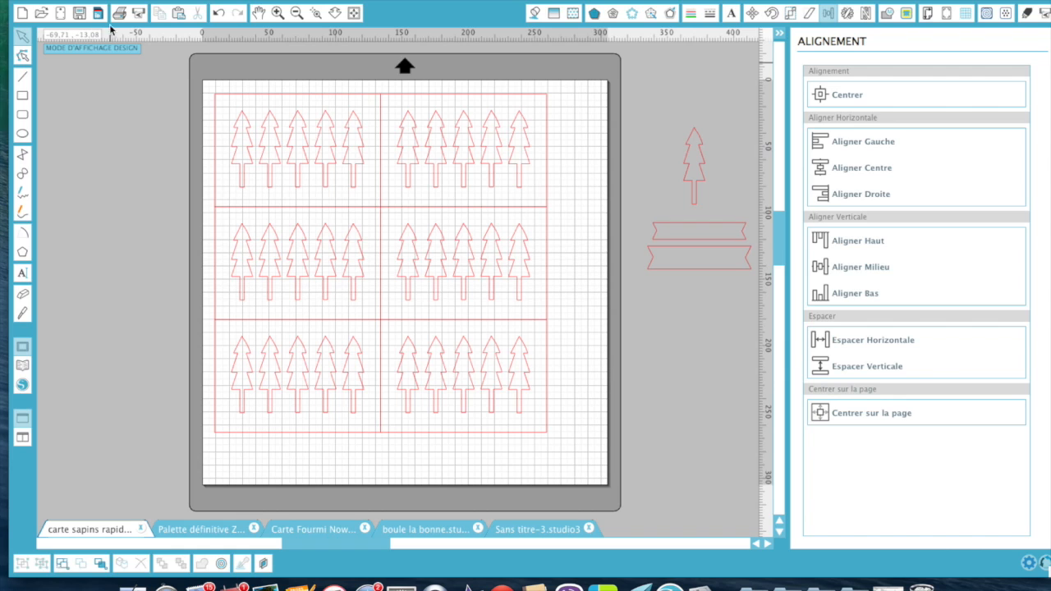
Step: Check the Silhouette Studio edition and version in its About information, then close it
click(82, 0)
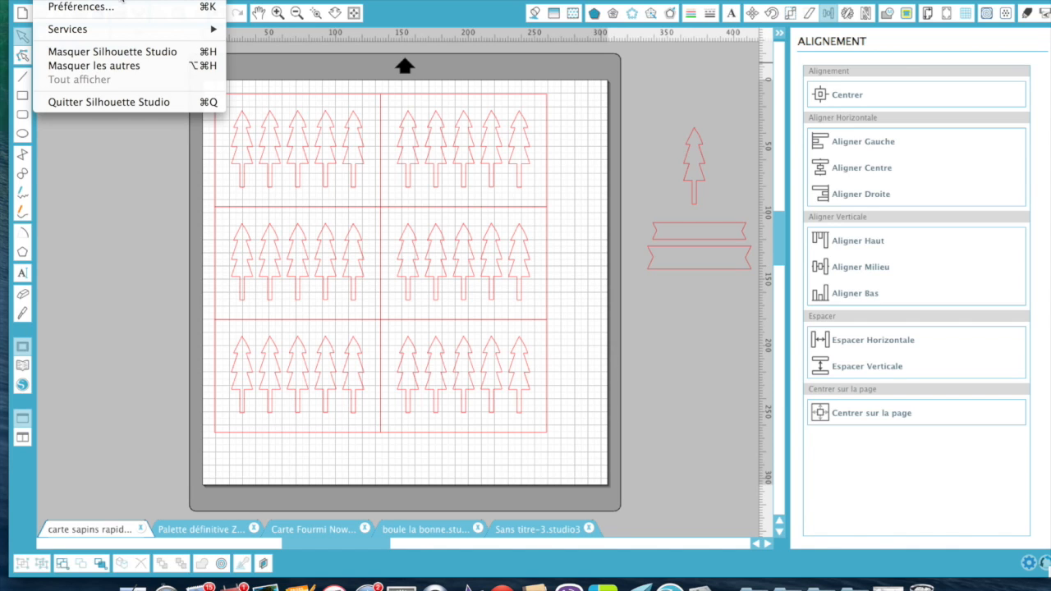
mouse_move(160, 0)
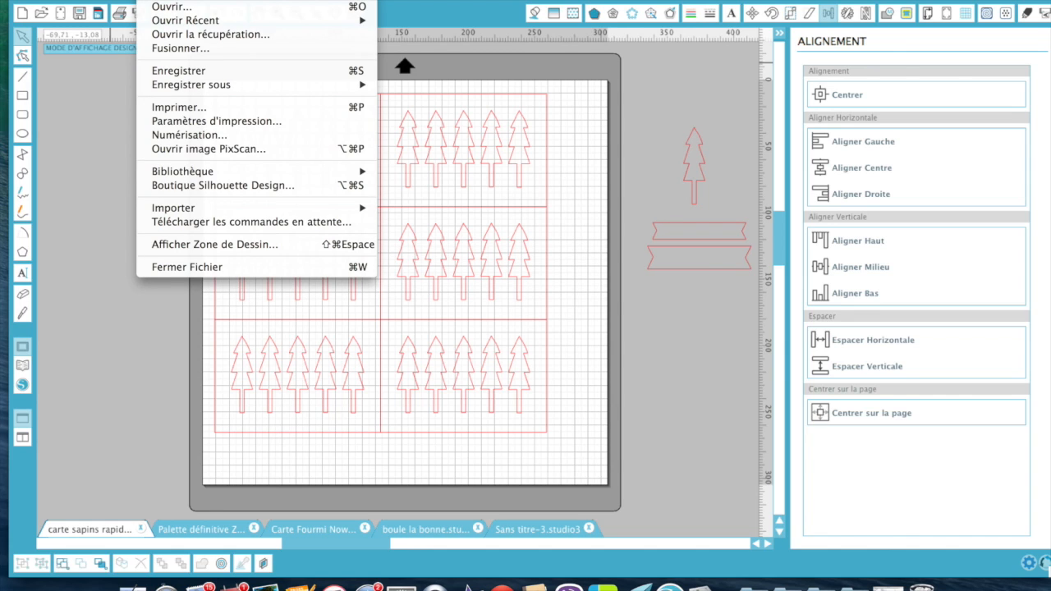
mouse_move(66, 0)
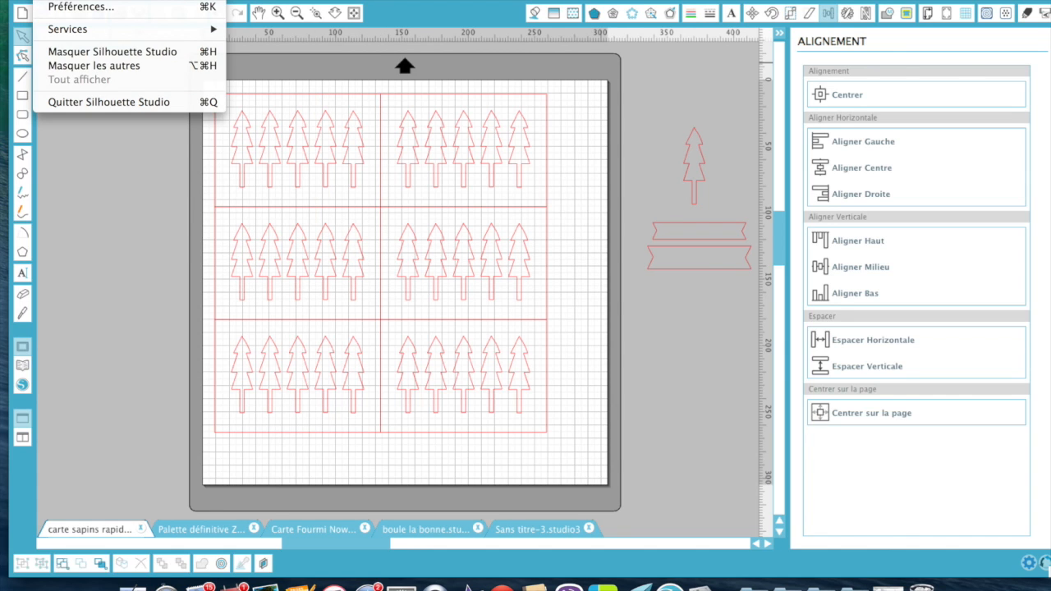
click(108, 1)
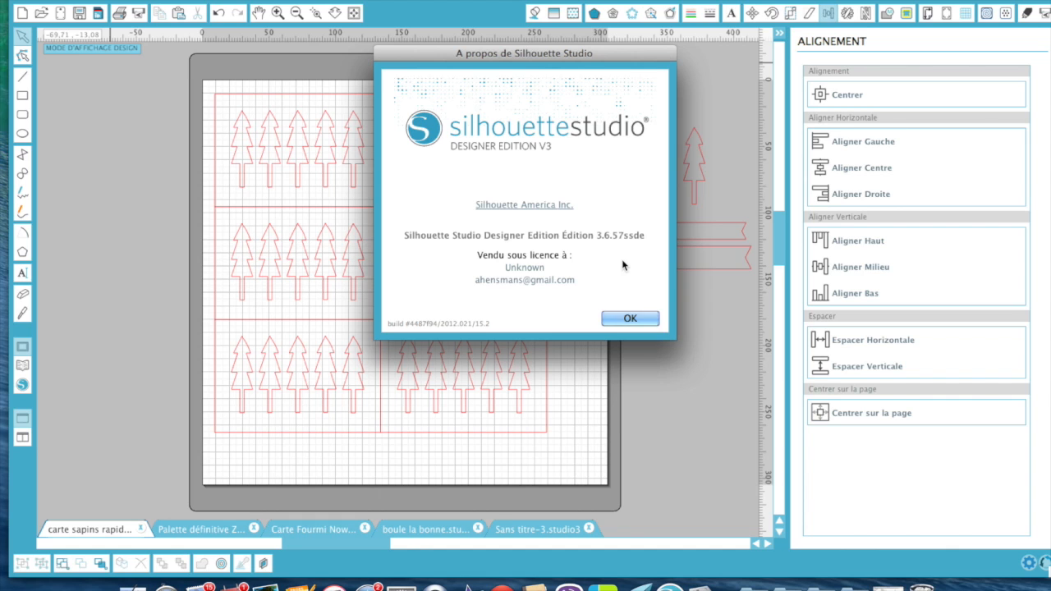
click(648, 320)
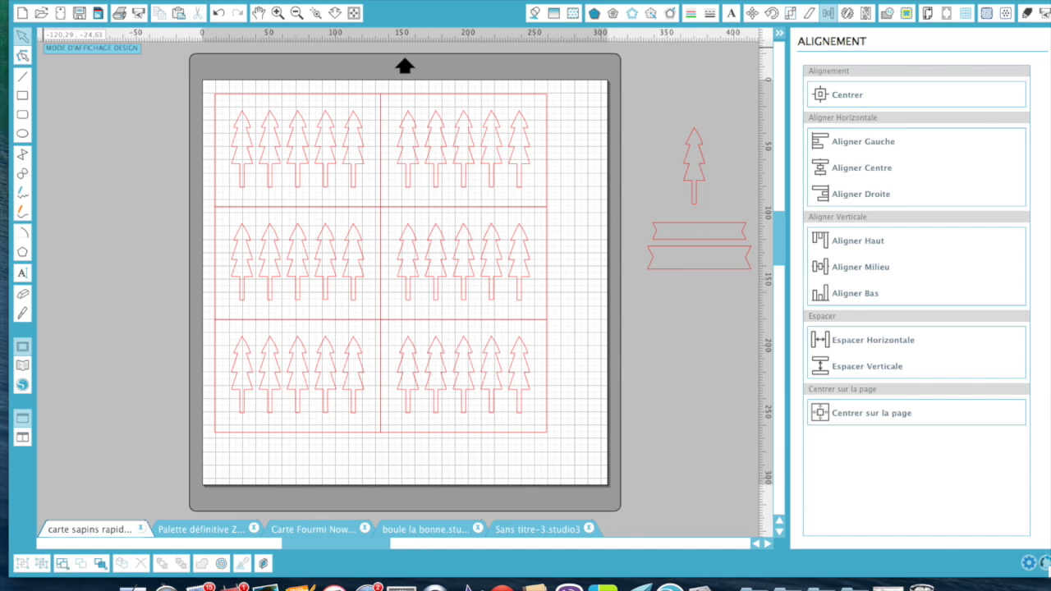